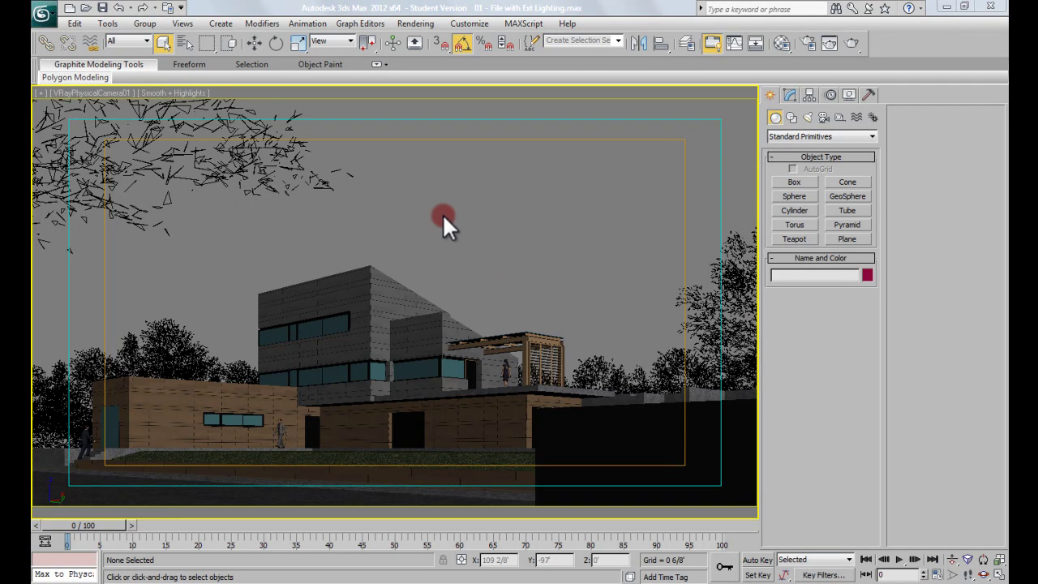
Step: Switch the camera viewport to the Top view and frame the entire scene
left_click(84, 92)
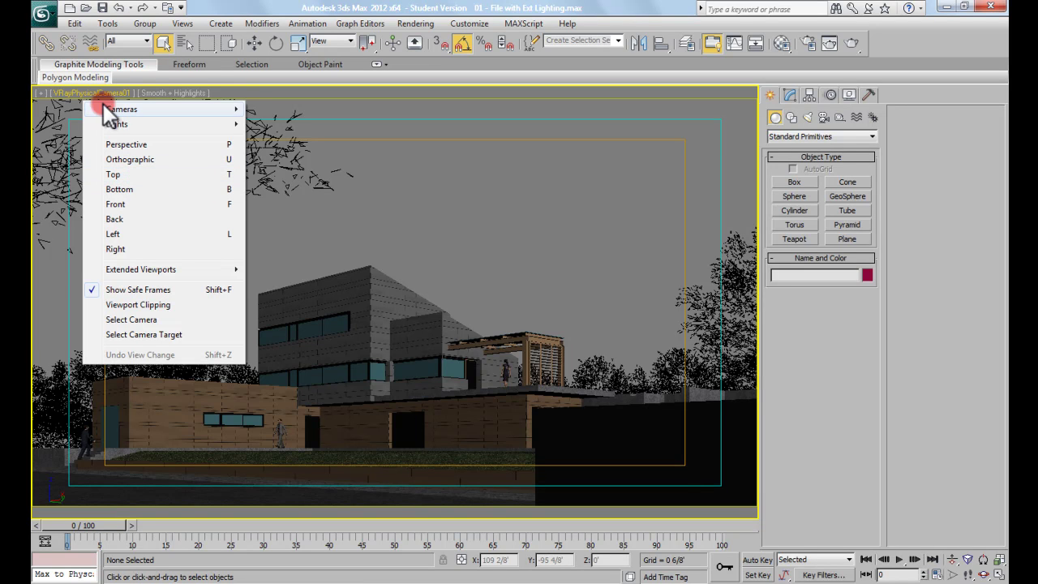
mouse_move(97, 93)
left_mouse_down()
mouse_move(89, 94)
mouse_move(128, 108)
mouse_move(146, 173)
left_mouse_up()
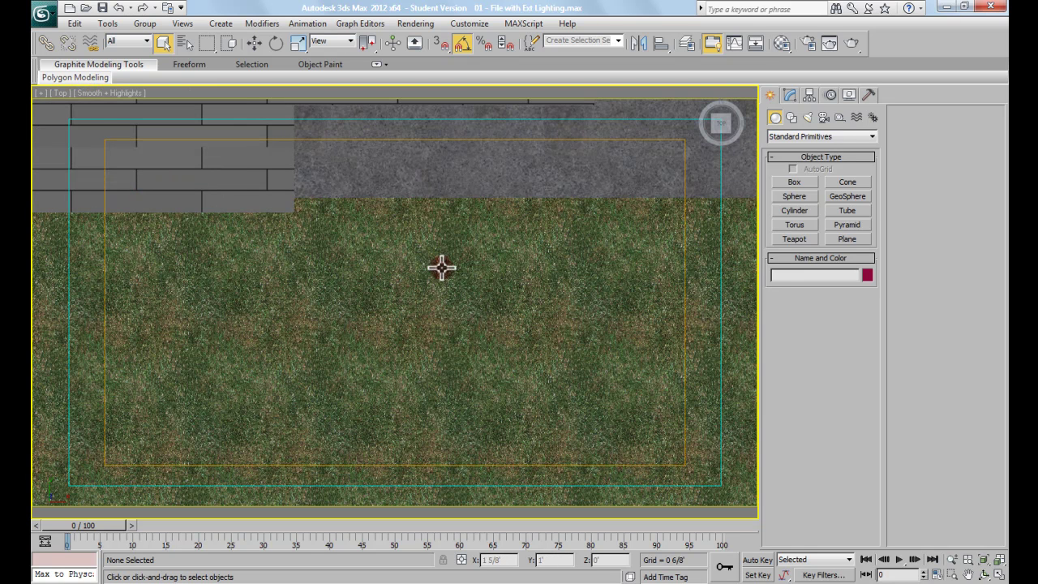
middle_click_drag(441, 220, 434, 257)
scroll(441, 239, "down", 4)
key("z")
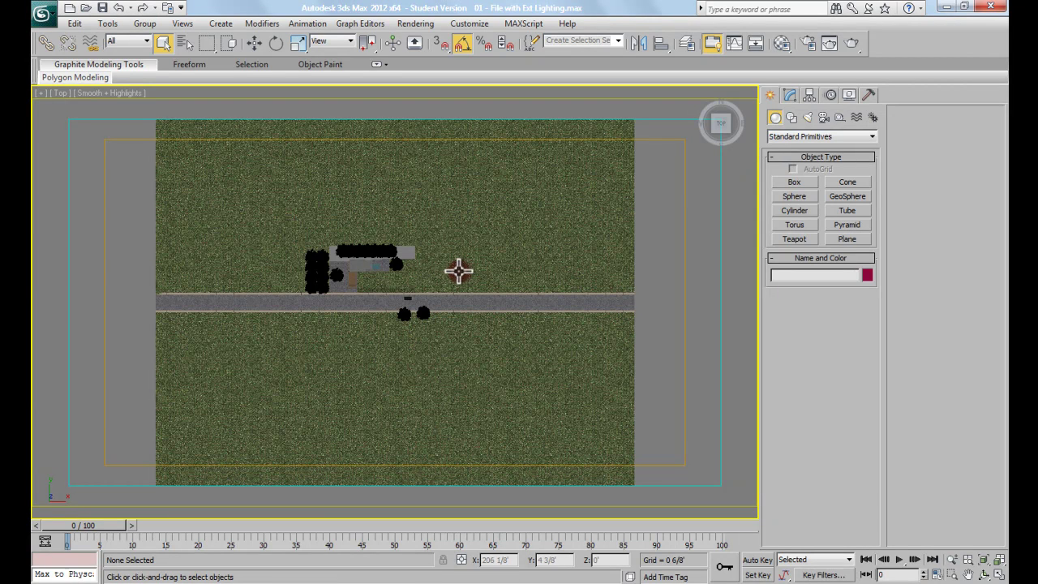
middle_click_drag(441, 243, 442, 257)
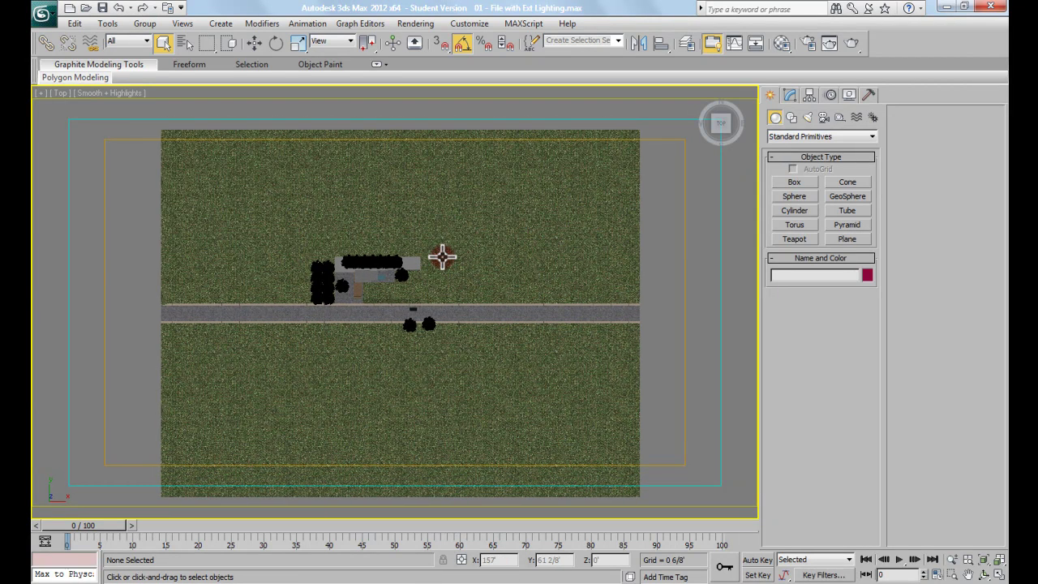
Step: Hide all geometry in the scene by category and show it again
key("shift+g")
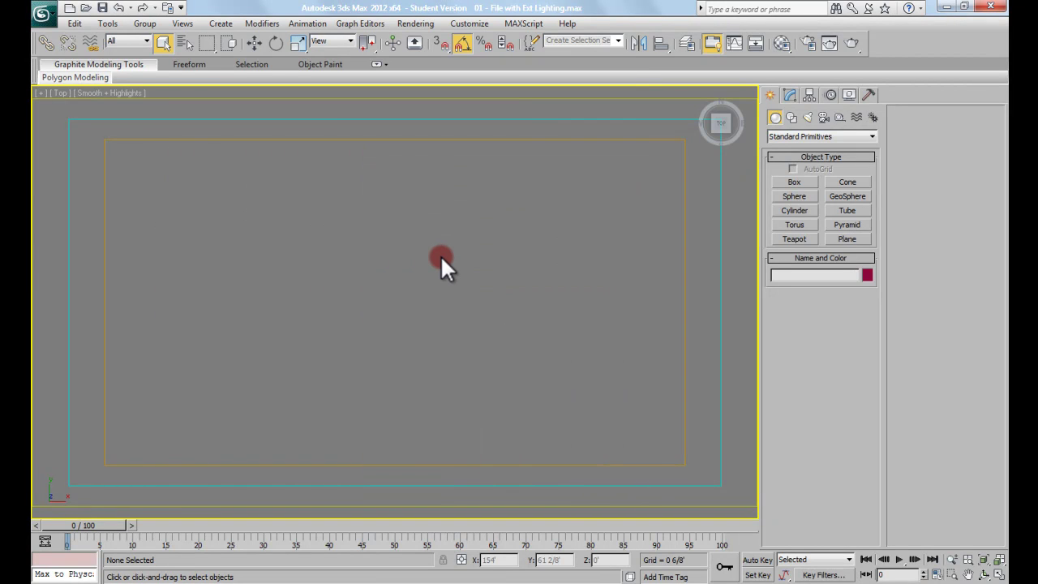
key("shift+g")
key("shift+g")
key("shift+g")
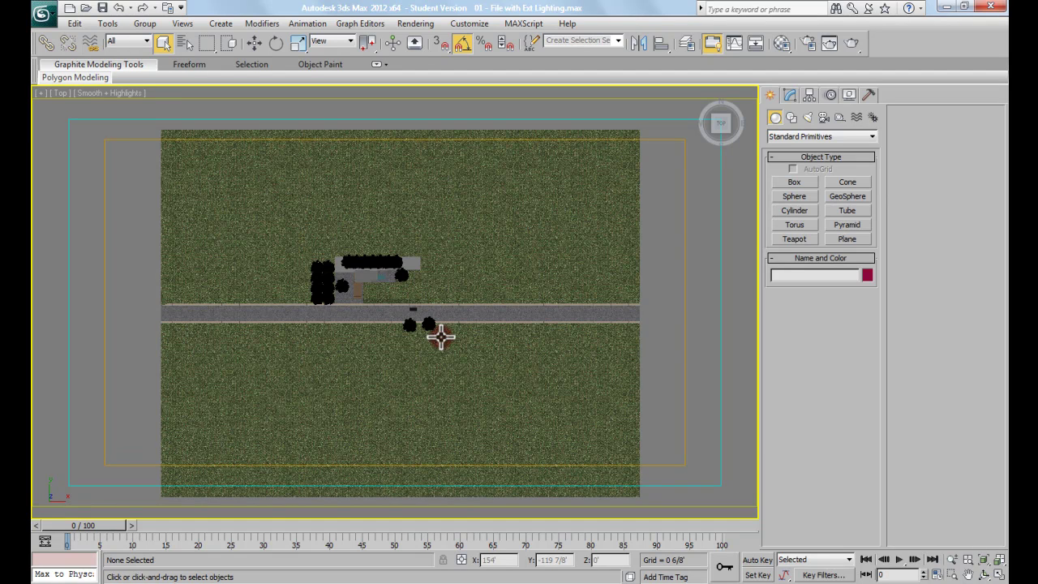
Step: Toggle the display of the scene's lights and cameras by category
key("shift+l")
middle_click_drag(435, 358, 438, 349)
key("shift+l")
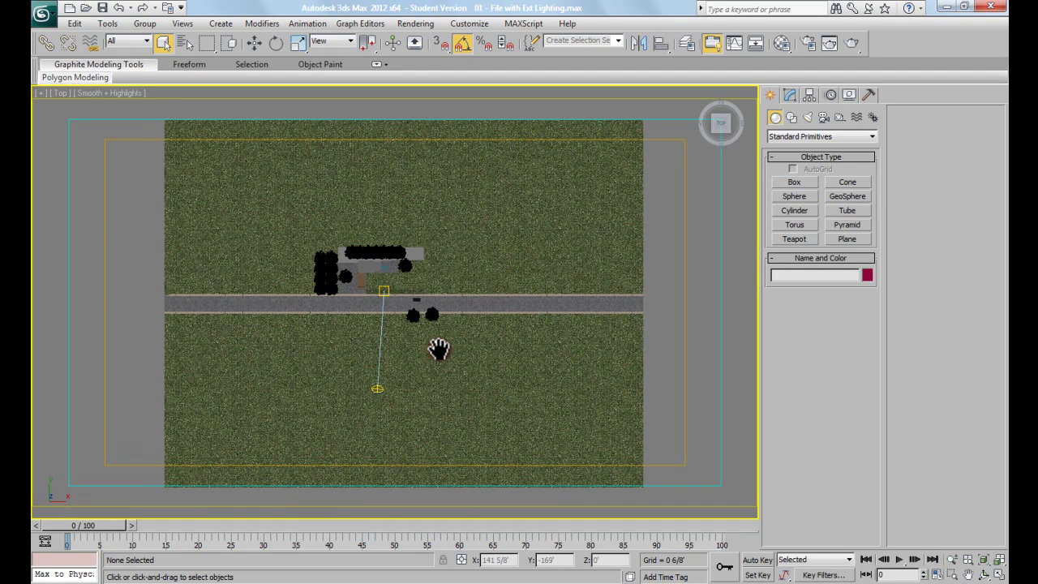
key("shift+l")
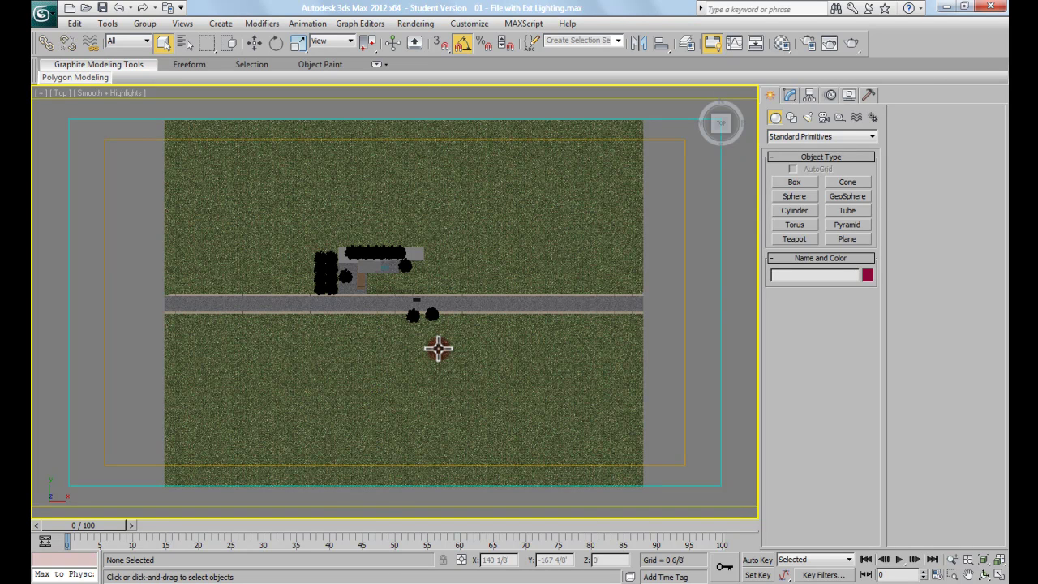
key("shift+c")
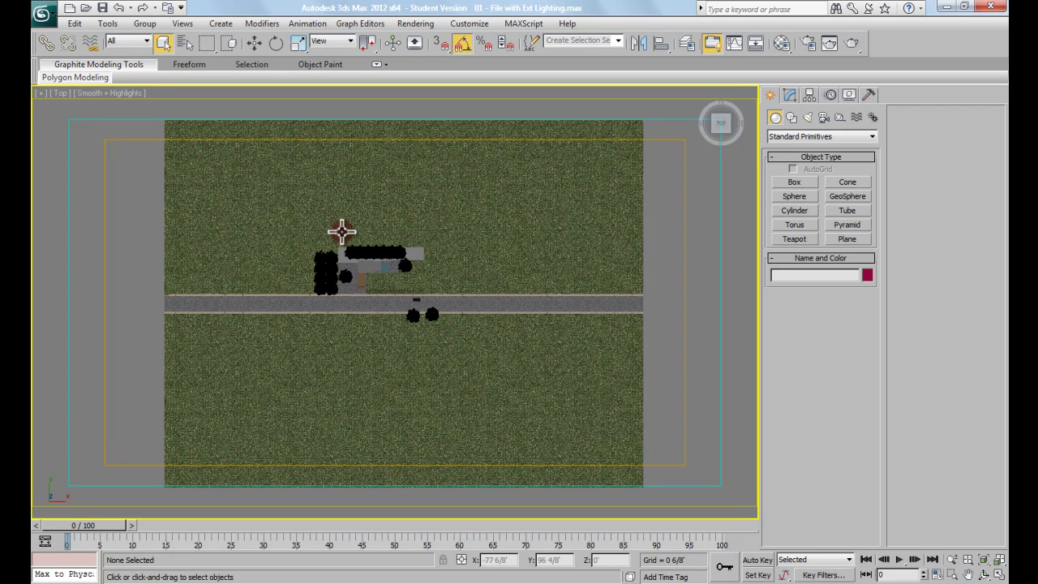
Step: Delete all the visible geometry in the Top view and unhide the lights and cameras
scroll(463, 255, "down", 3)
left_click_drag(630, 423, 244, 183)
key("Delete")
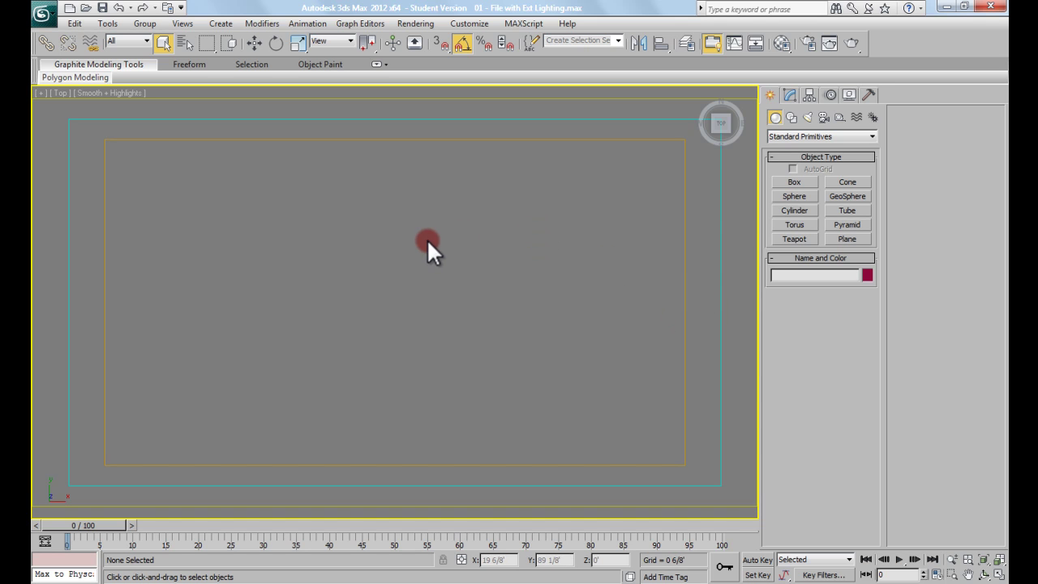
key("shift+l")
key("shift+c")
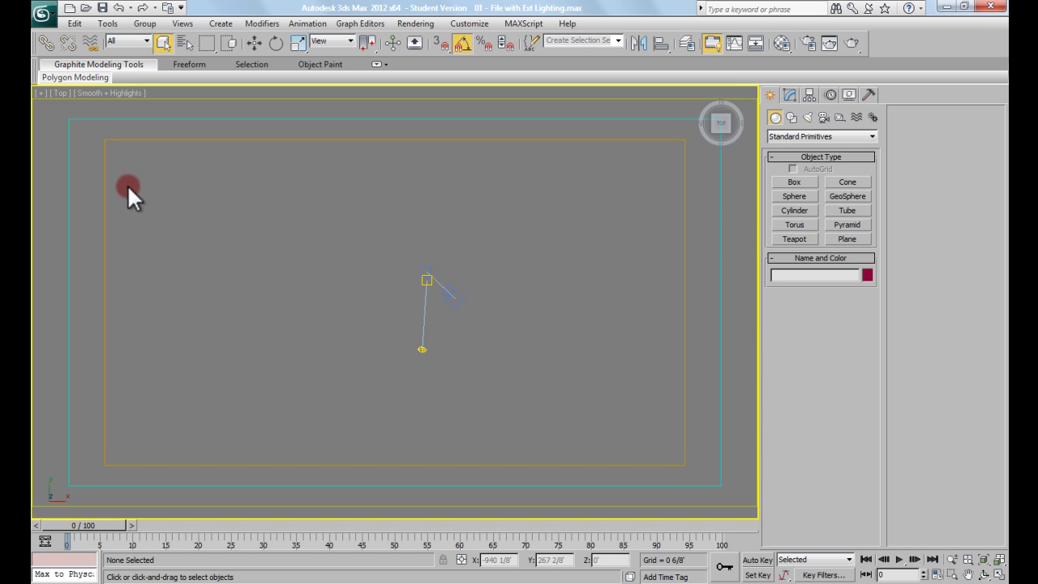
left_click(39, 15)
left_click(71, 162)
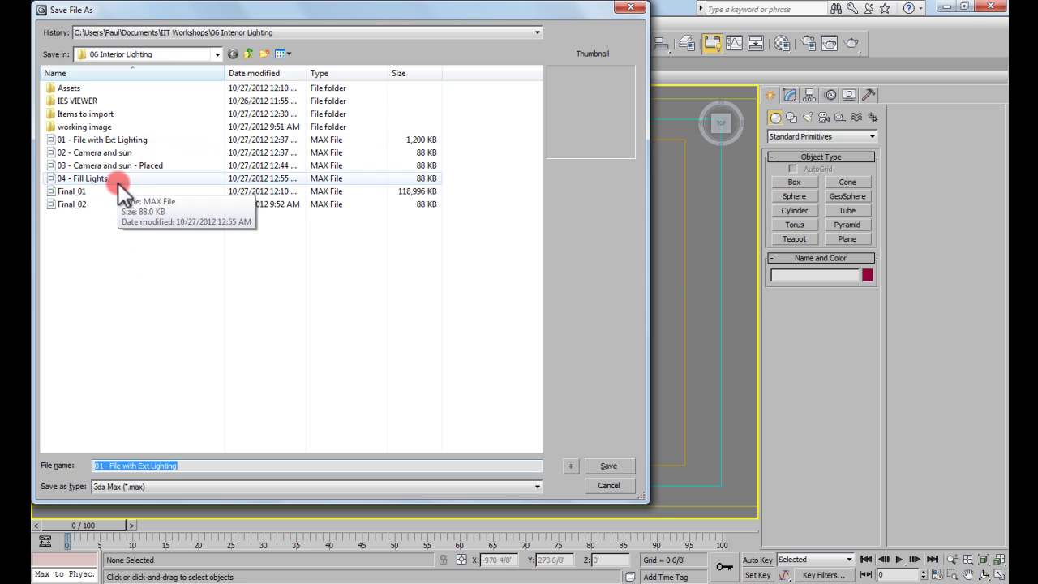
left_click(608, 485)
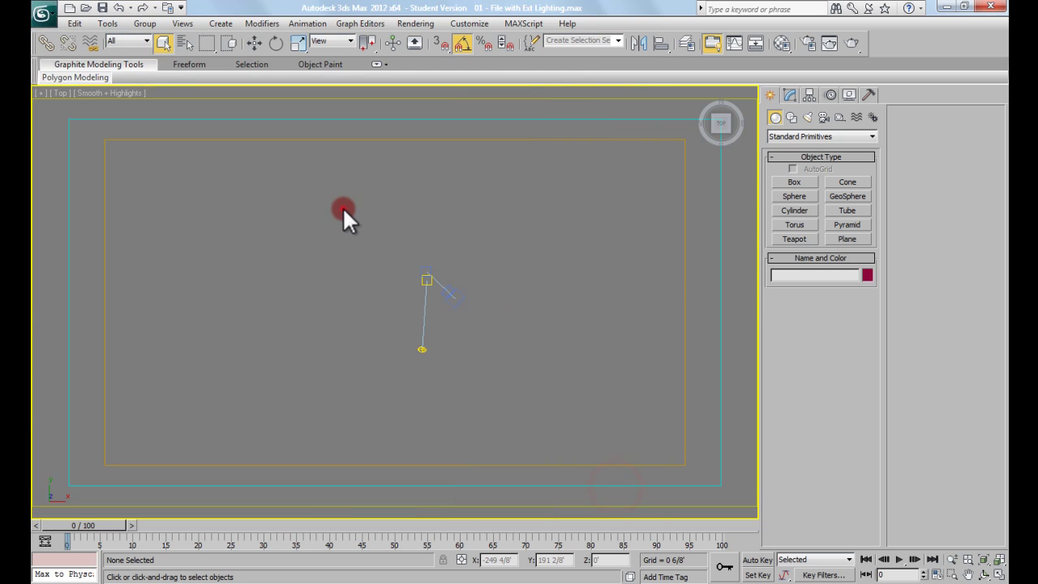
left_click(40, 13)
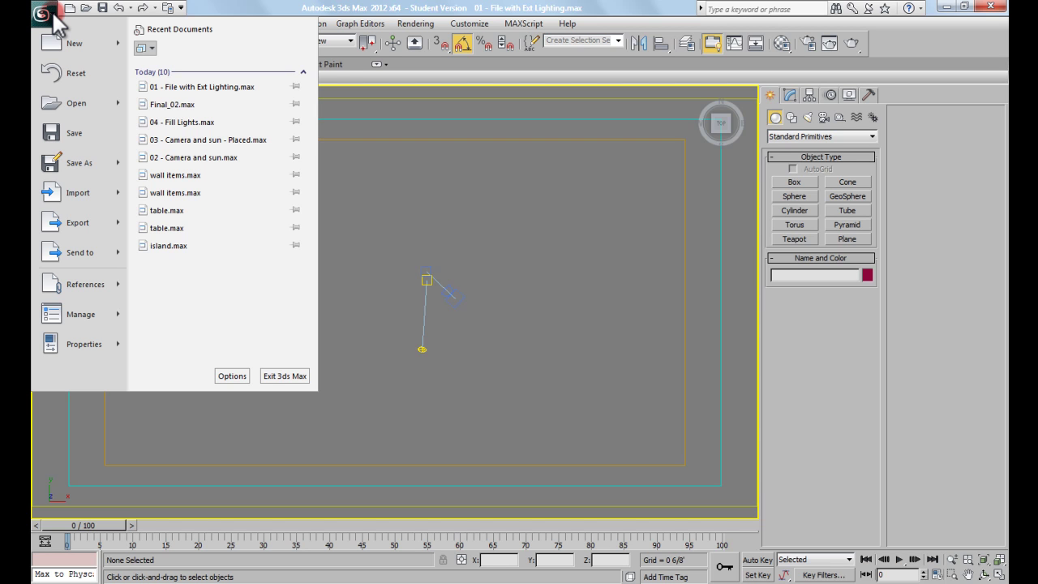
left_click(52, 14)
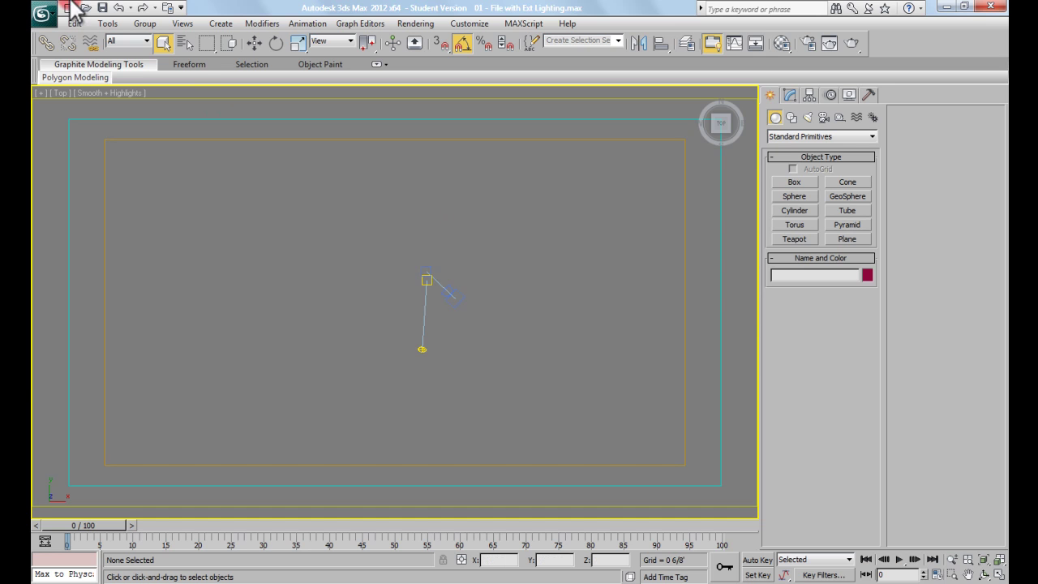
Step: Open the XRef Scenes manager and place it over the viewport area
left_click(42, 14)
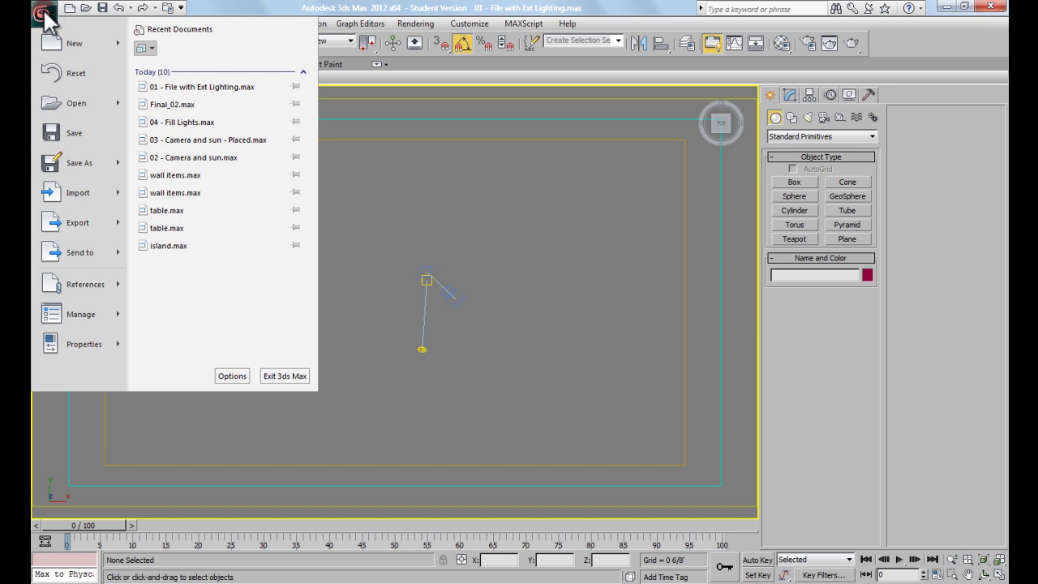
left_click(73, 285)
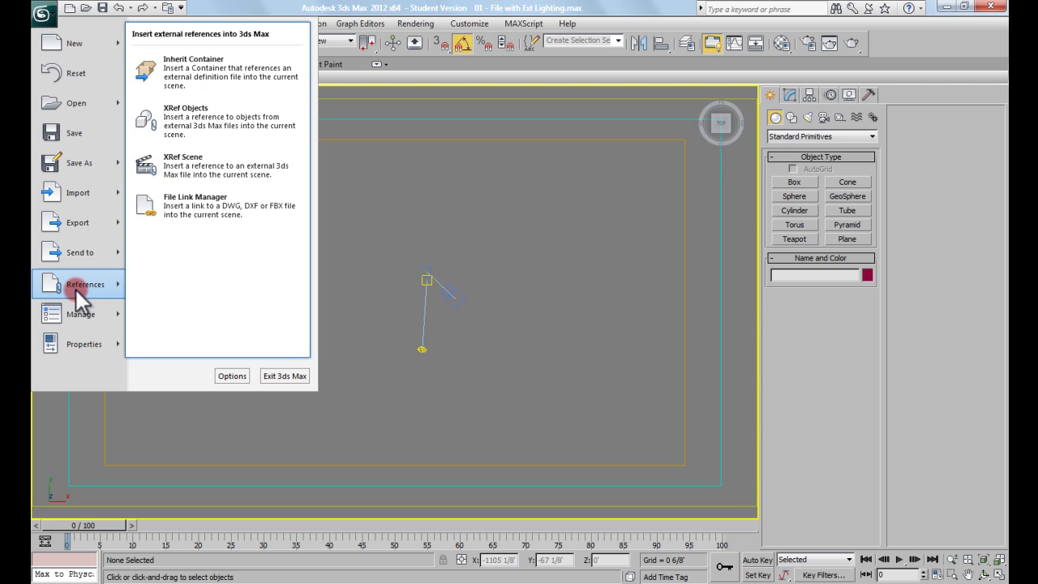
left_click(220, 175)
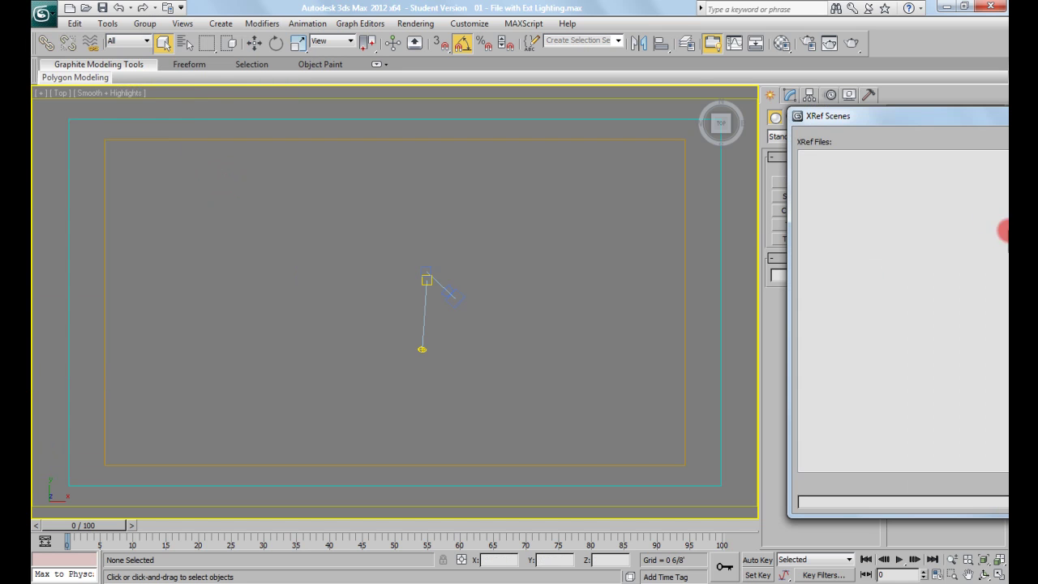
left_click_drag(870, 116, 244, 68)
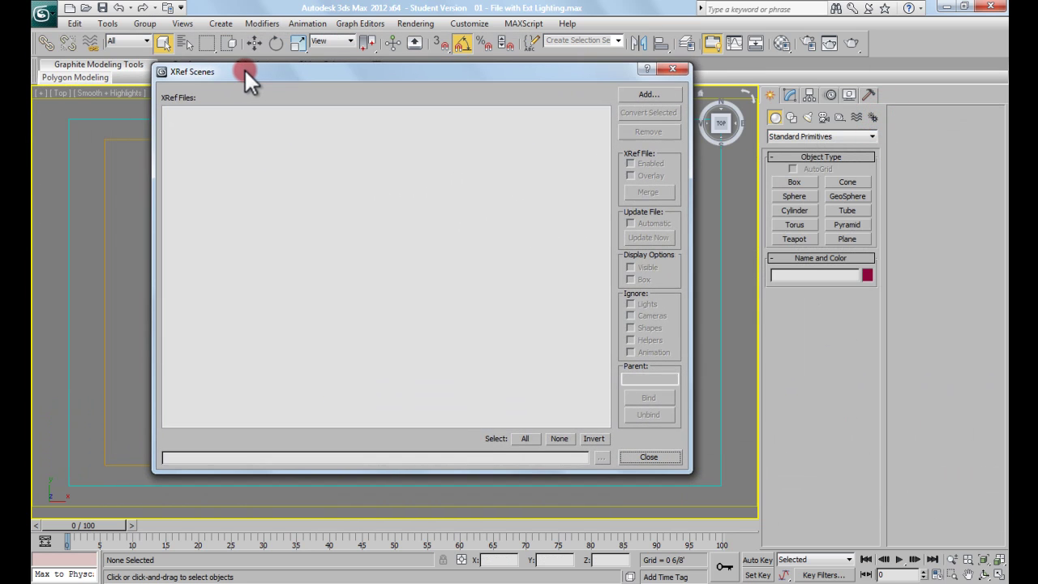
Step: Add shell.max from the 06 Interior Lighting\Items to import\No Materials folder as an XRef scene
left_click(660, 94)
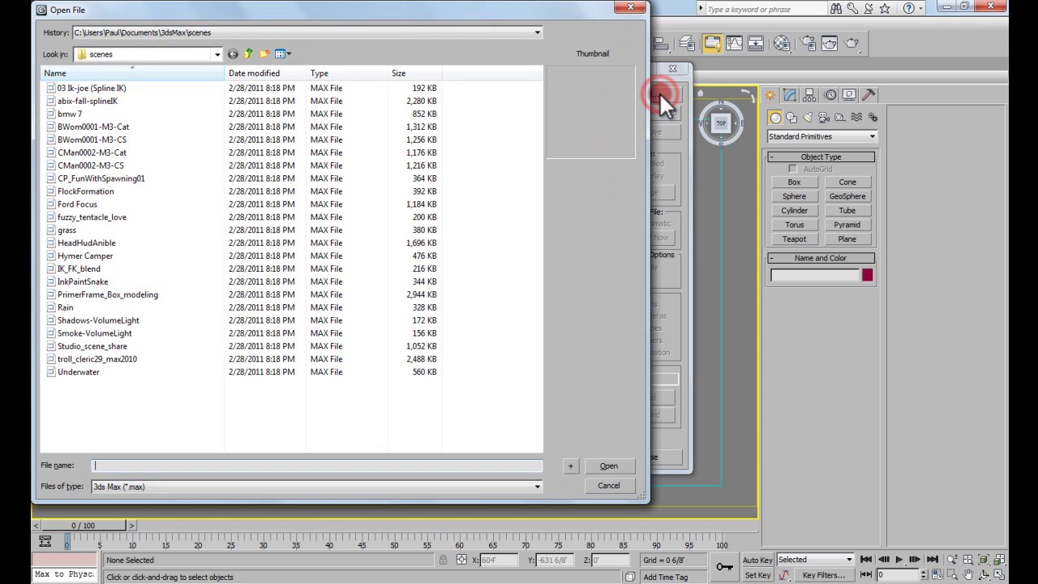
left_click(219, 37)
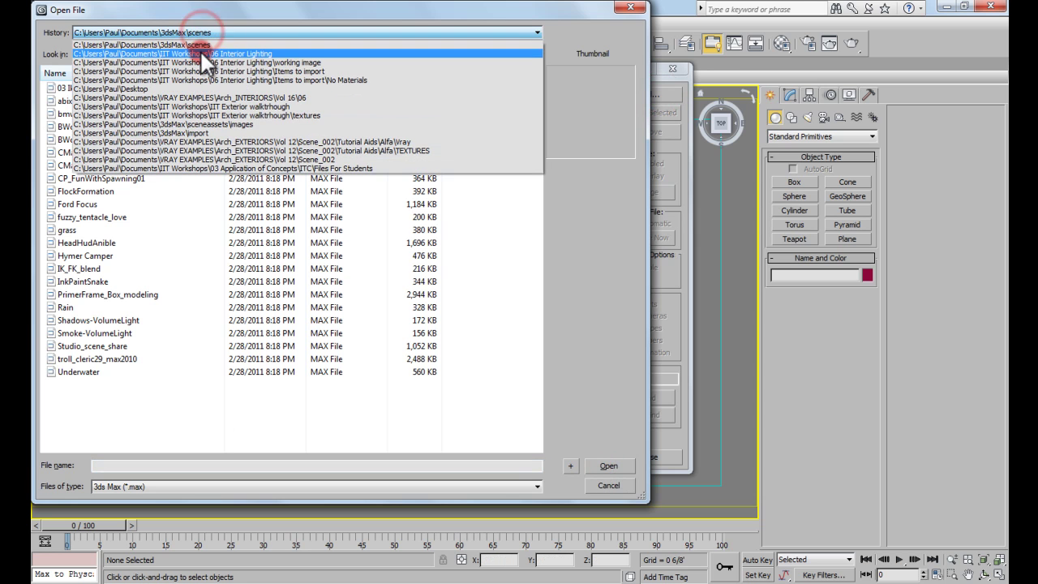
left_click(198, 52)
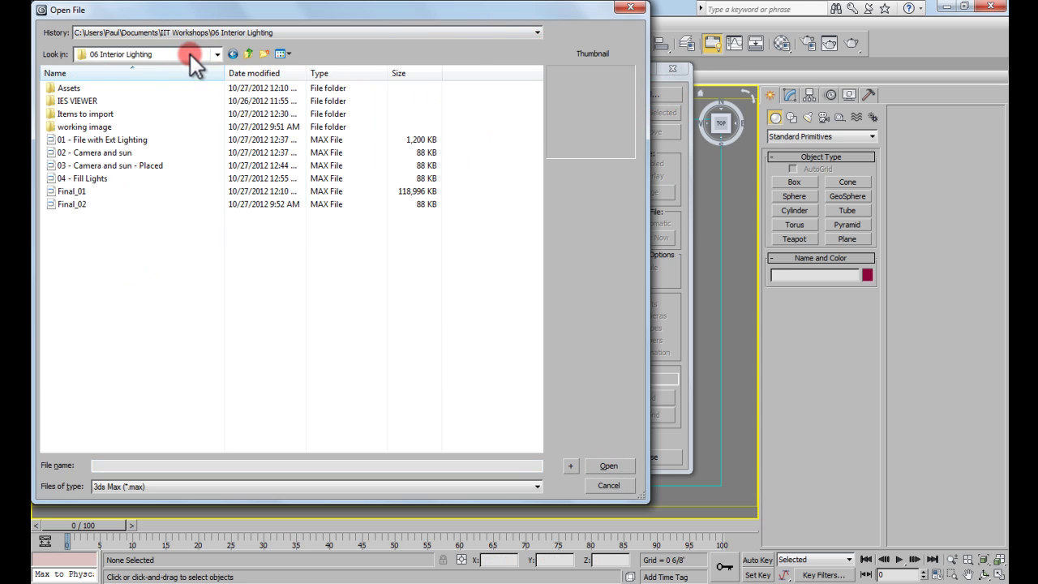
double_click(113, 116)
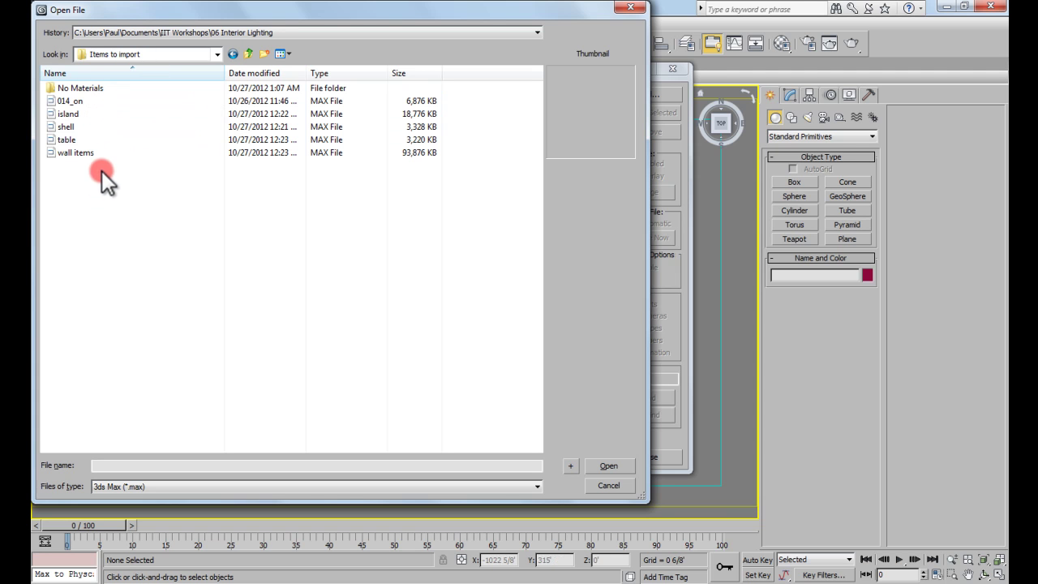
double_click(94, 88)
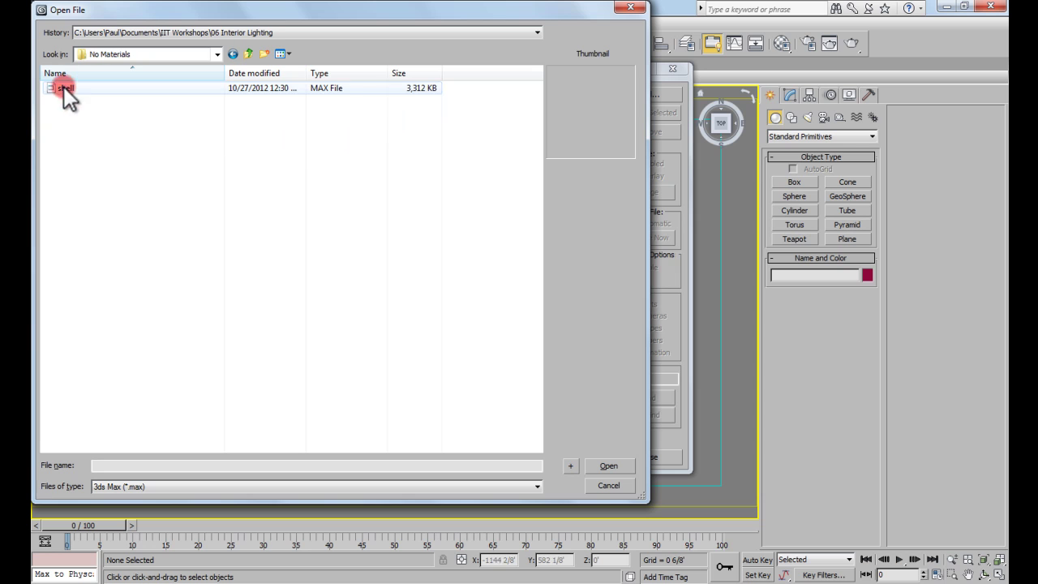
left_click(74, 91)
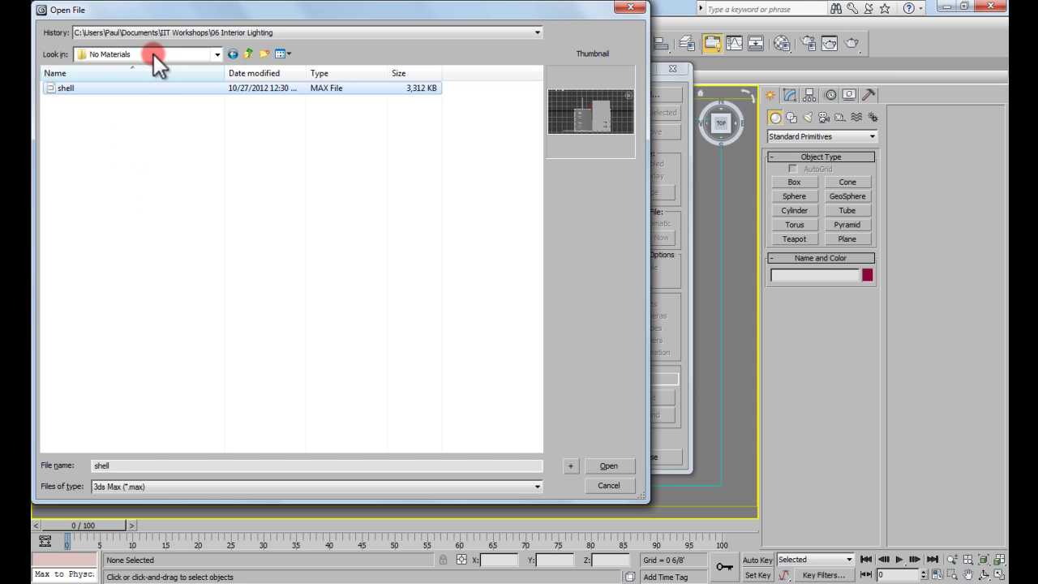
left_click(609, 466)
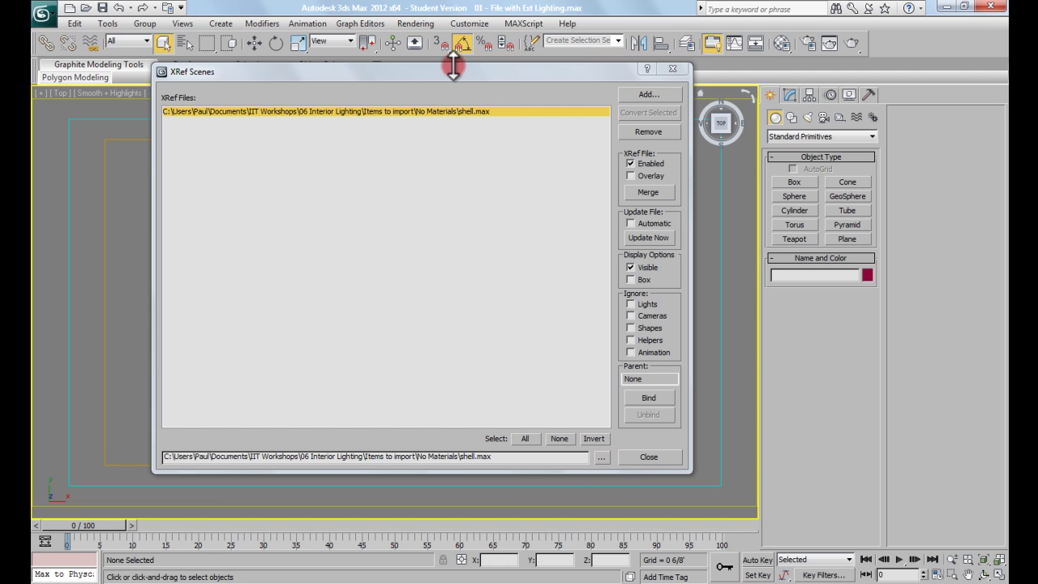
Step: Show the Top view in wireframe and frame the referenced shell beside the XRef Scenes dialog
left_click_drag(437, 75, 758, 60)
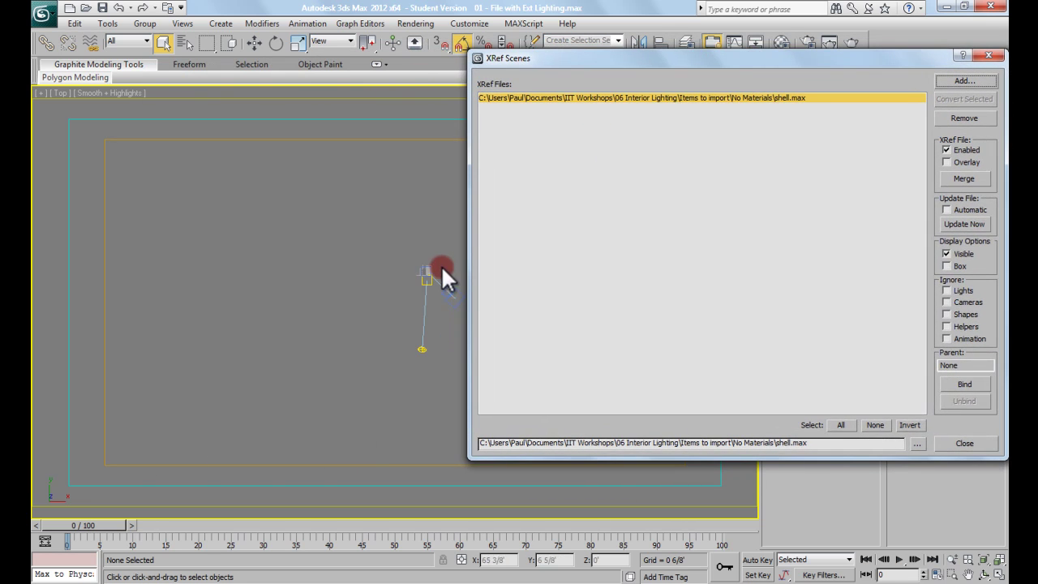
left_click(412, 274)
scroll(401, 279, "up", 10)
middle_click_drag(399, 278, 357, 296)
key("F3")
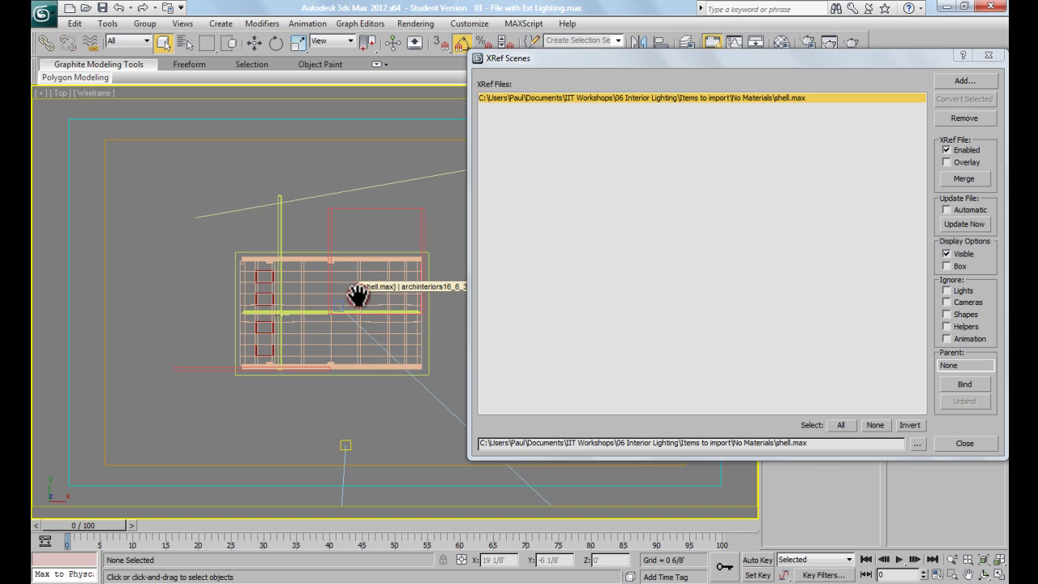
scroll(358, 294, "down", 3)
middle_click_drag(357, 291, 344, 297)
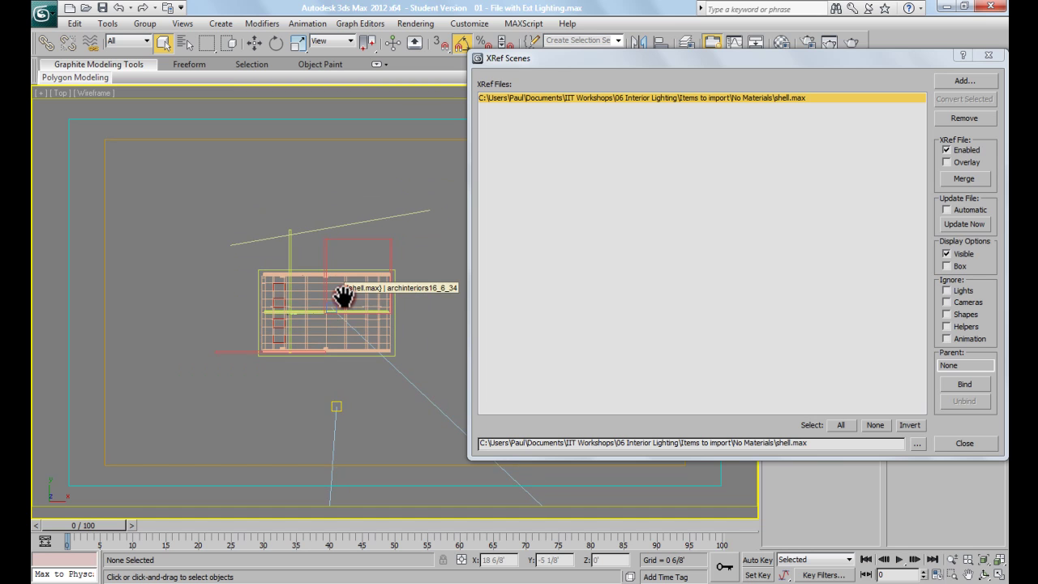
Step: Try to select the referenced shell geometry in the Top view
left_click(344, 296)
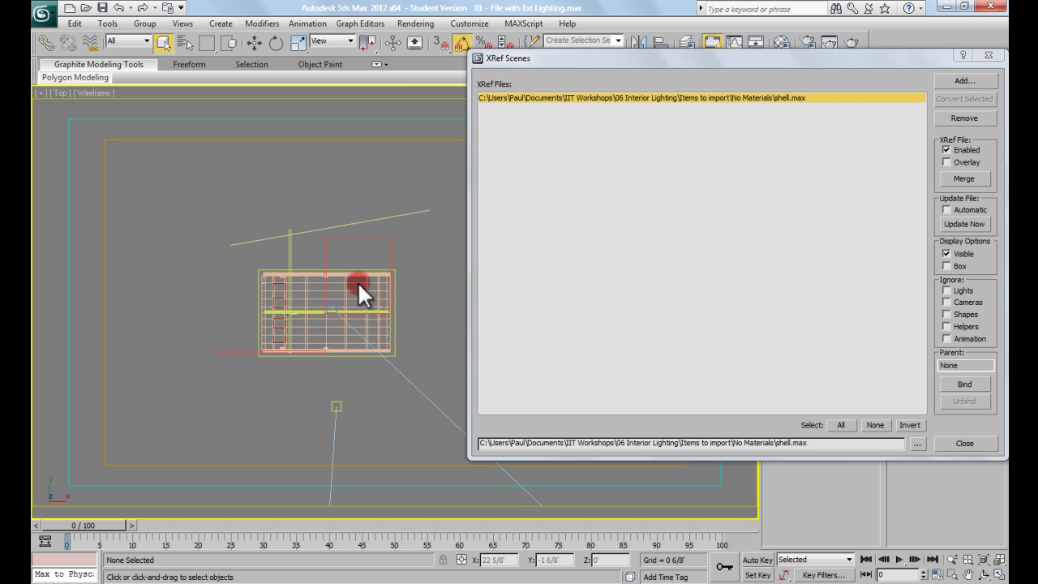
middle_click_drag(361, 286, 345, 265)
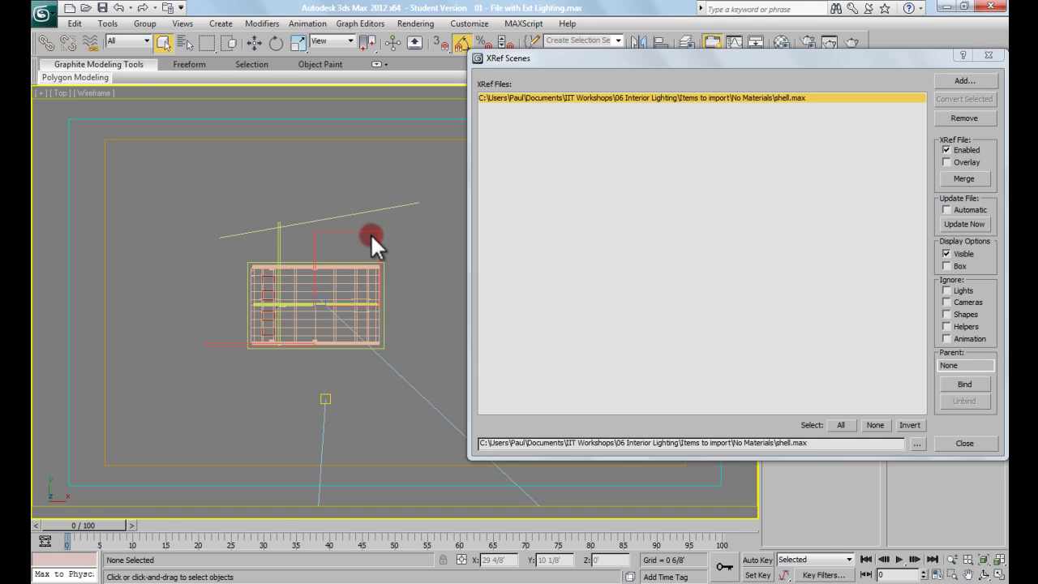
middle_click_drag(370, 234, 373, 241)
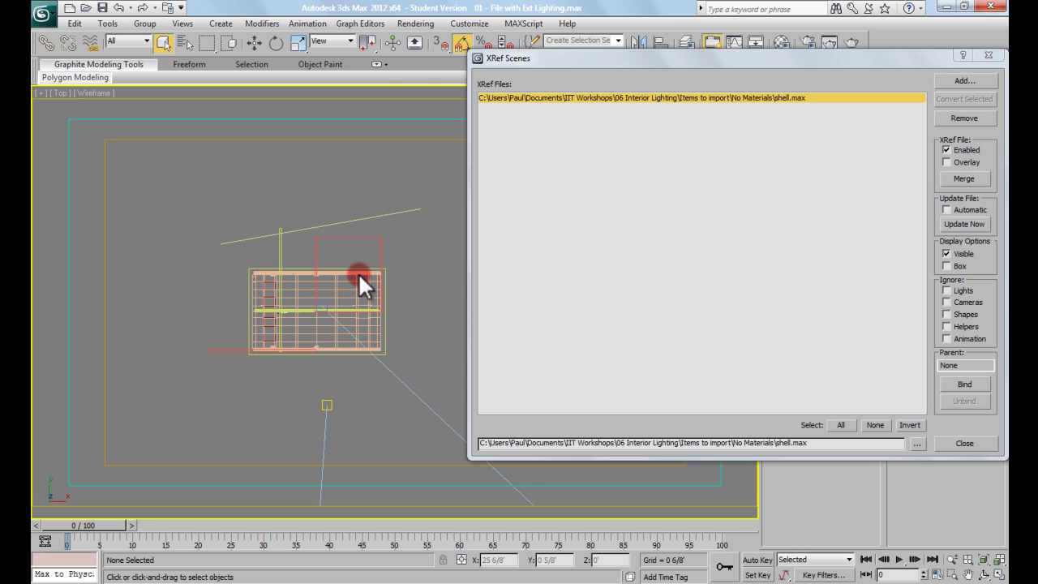
middle_click_drag(359, 275, 362, 280)
left_click_drag(701, 60, 673, 64)
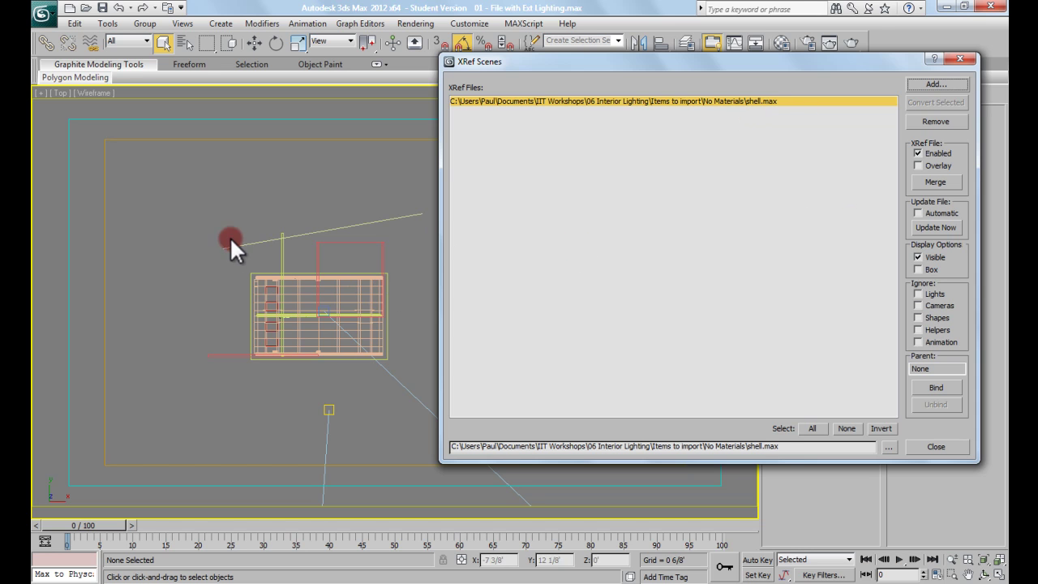
left_click(290, 293)
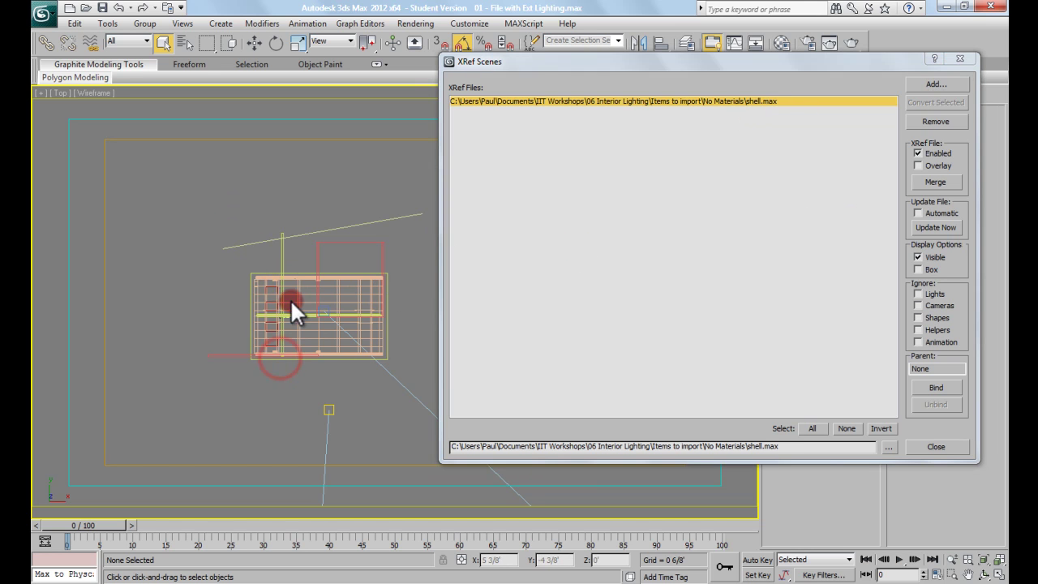
left_click(292, 303)
left_click_drag(803, 65, 791, 64)
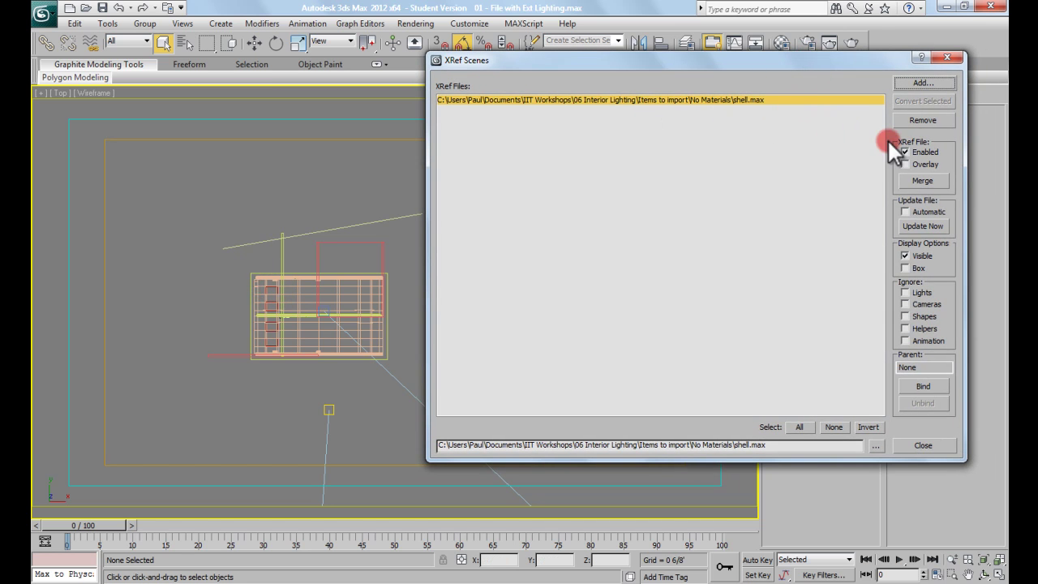
Step: Toggle the visibility of the shell.max reference off and back on to check its effect in the view
left_click(904, 254)
left_click(904, 254)
left_click(904, 254)
left_click(904, 255)
Step: Toggle the box display of the shell.max reference repeatedly to compare it with the full mesh in the Top view
left_click(903, 266)
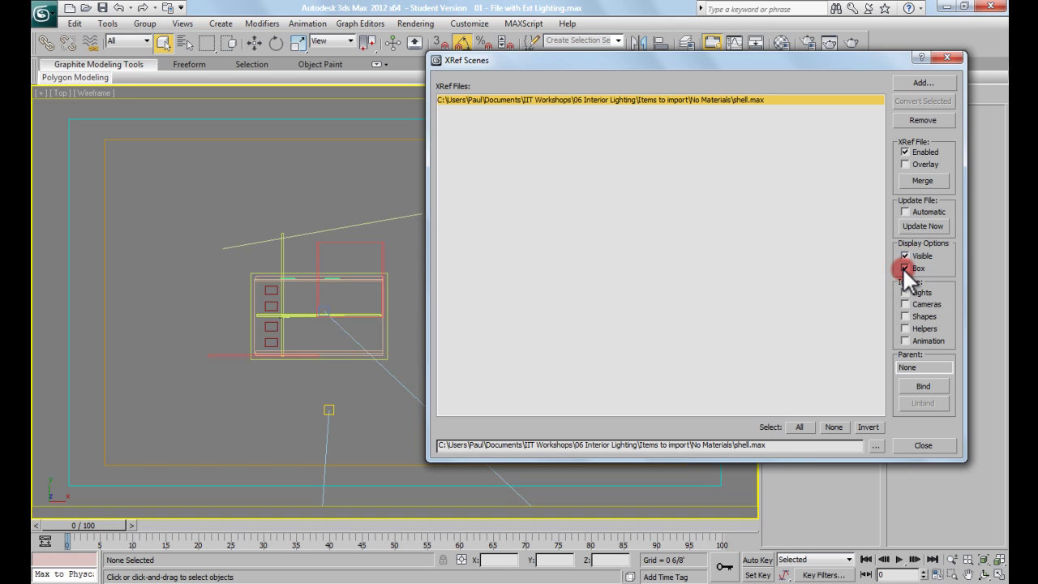
left_click(904, 266)
left_click(903, 267)
left_click(904, 267)
left_click(904, 267)
left_click(904, 266)
Step: Orbit to an angled orthographic view and compare the shell reference's box display with its full mesh
middle_click_drag(315, 318, 350, 230, "alt")
scroll(336, 300, "up", 3)
middle_click_drag(335, 300, 320, 296, "alt")
left_click(904, 268)
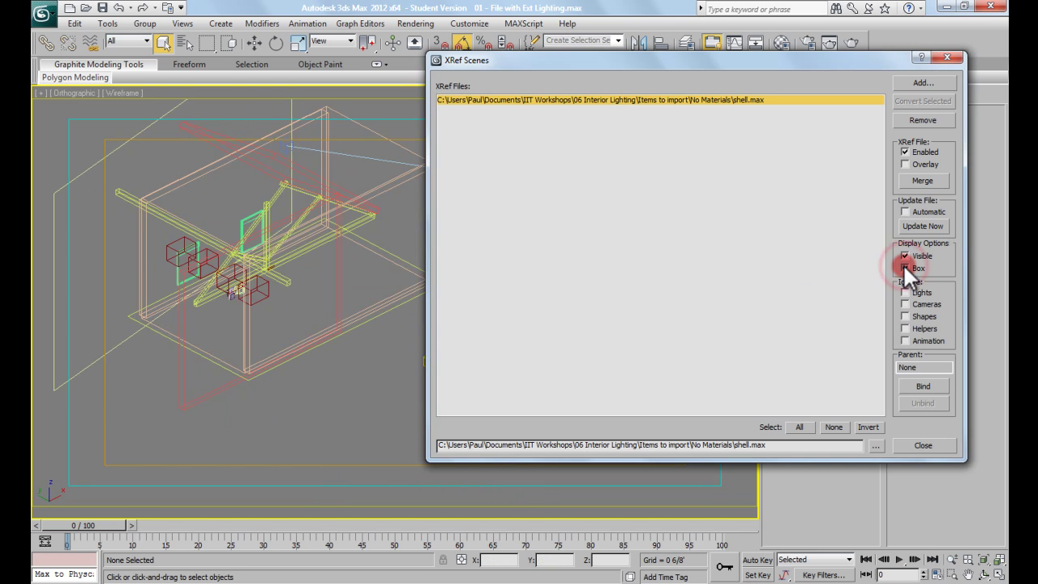
left_click(905, 268)
left_click(905, 268)
left_click(905, 268)
left_click(905, 268)
middle_click_drag(279, 208, 303, 248)
scroll(278, 233, "down", 2)
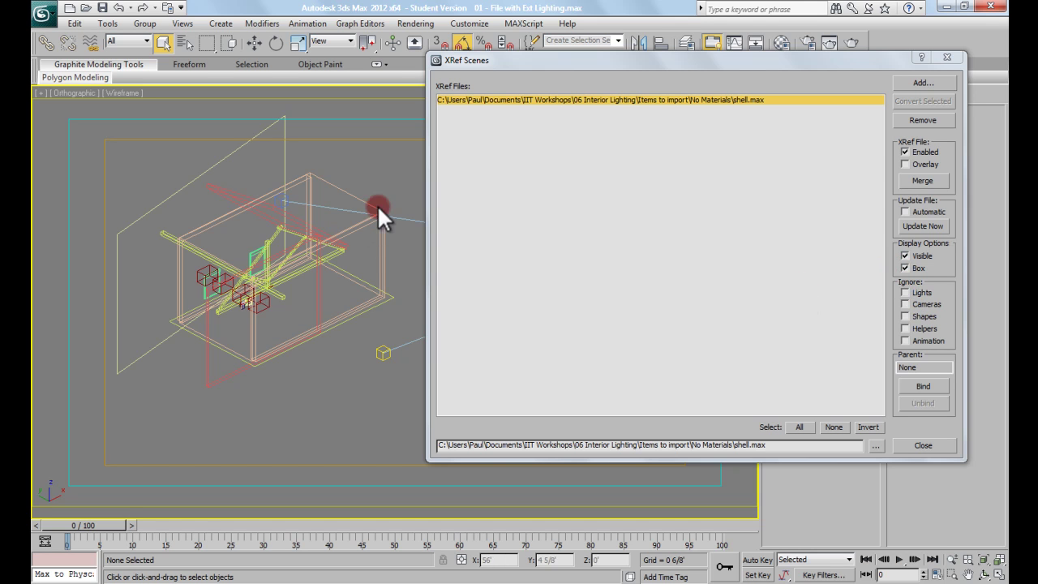
Step: Try ignoring the lights, cameras and animation of the shell.max reference
left_click(905, 292)
left_click(906, 304)
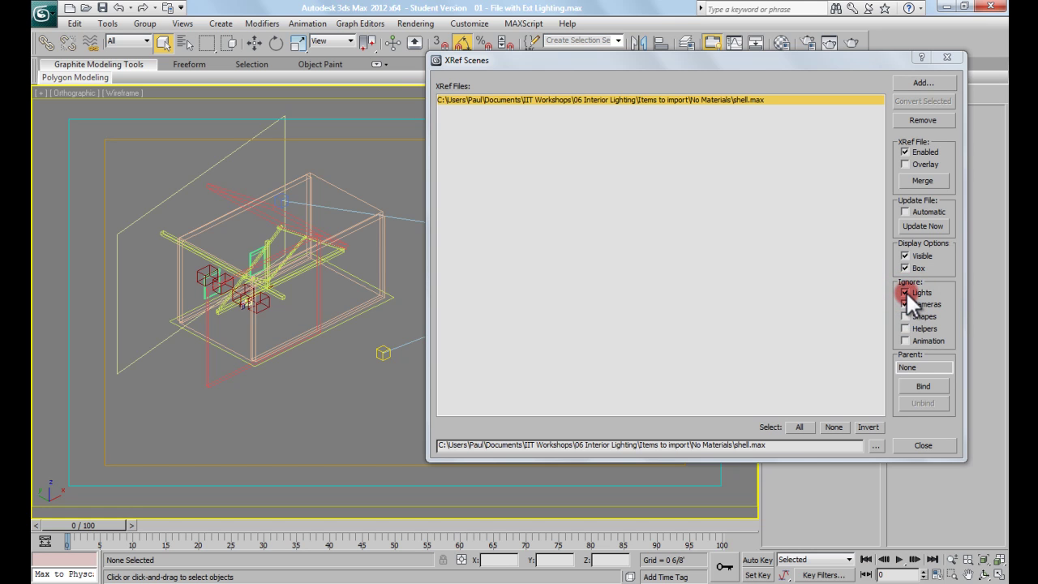
left_click(905, 339)
Step: Restore the full mesh display of the shell reference and close the XRef Scenes dialog
left_click(905, 267)
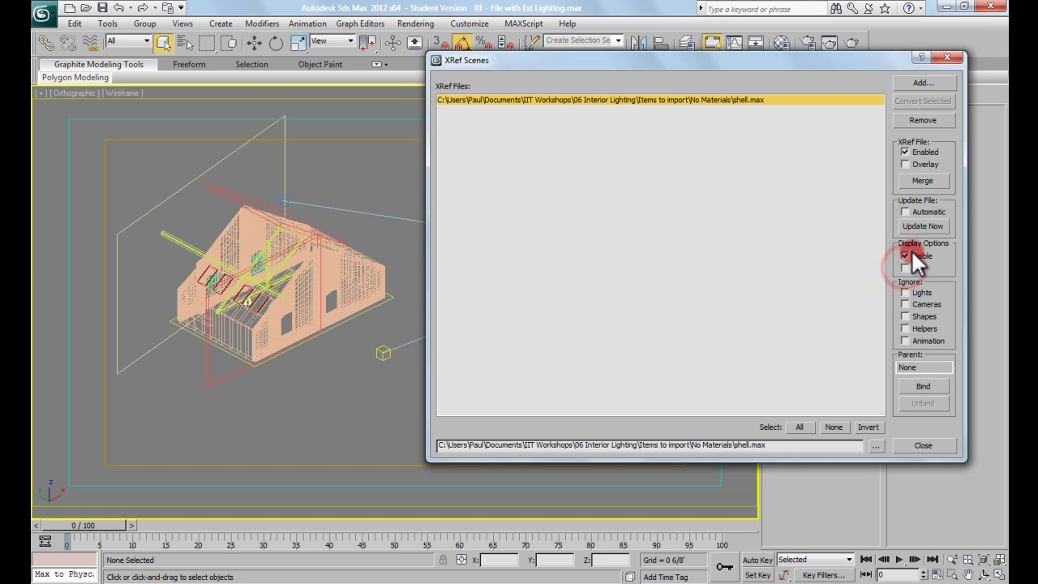
left_click(915, 313)
left_click(906, 268)
left_click(946, 57)
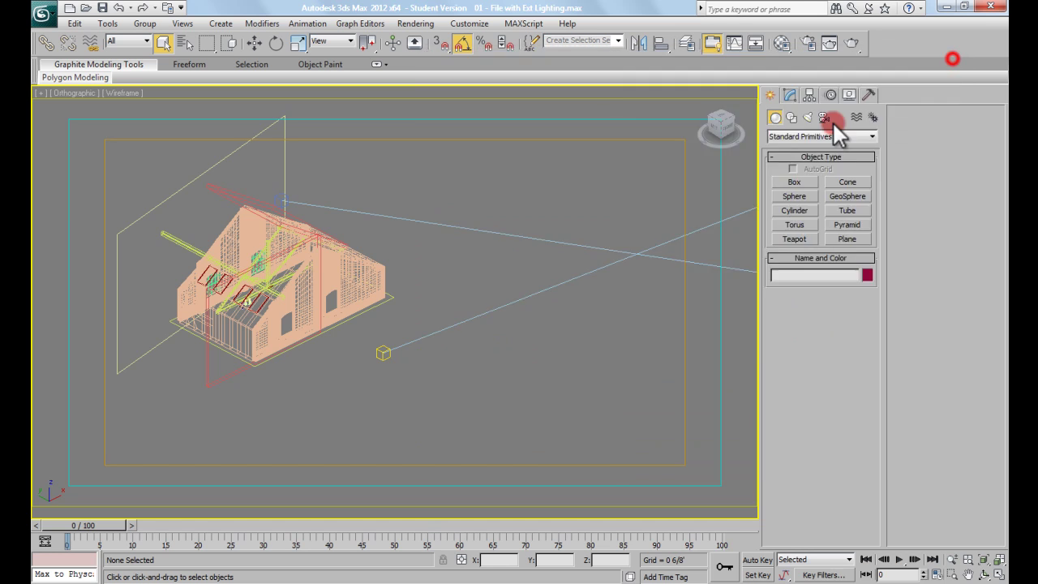
Step: In the Top view, move the physical camera inside the shell, near its lower-right corner
middle_click_drag(466, 271, 475, 283)
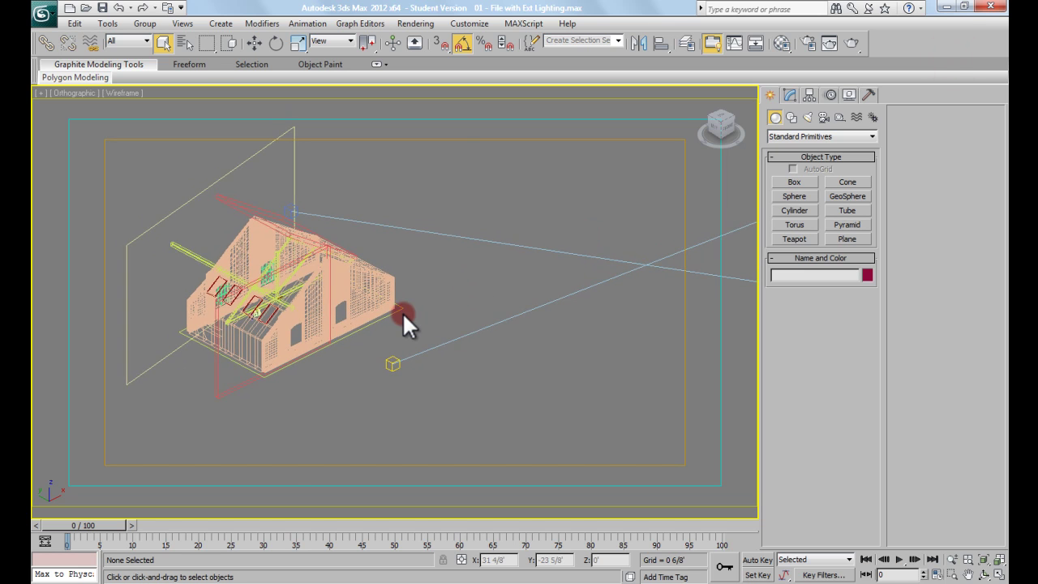
key("t")
middle_click_drag(404, 311, 350, 172)
scroll(350, 174, "down", 9)
middle_click_drag(544, 296, 412, 236)
scroll(412, 236, "down", 2)
left_click_drag(586, 438, 528, 372)
middle_click_drag(526, 370, 536, 382)
key("w")
left_click_drag(583, 394, 378, 200)
scroll(378, 200, "up", 4)
Step: Move the camera target to the shell's upper-left area in the Top view so the camera looks diagonally across the interior
middle_click_drag(349, 225, 475, 329)
middle_click_drag(264, 257, 361, 308)
left_click_drag(332, 211, 345, 236)
middle_click_drag(351, 209, 447, 251)
left_click_drag(459, 258, 201, 134)
left_click(645, 442)
middle_click_drag(547, 381, 552, 392)
scroll(502, 321, "down", 4)
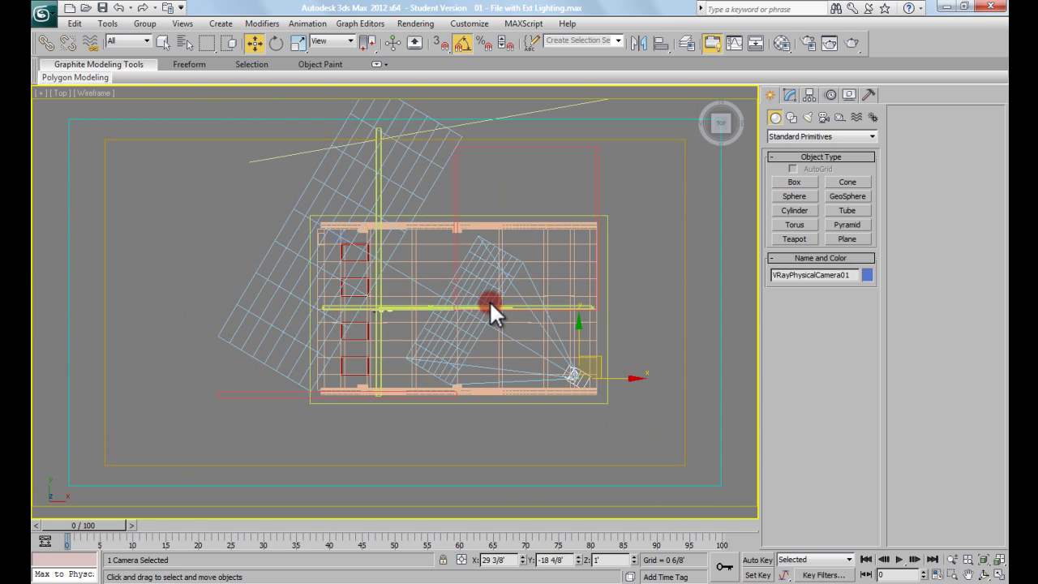
Step: In the Front view, lower the camera target to a height of about 3 5/8' and select the camera
key("f")
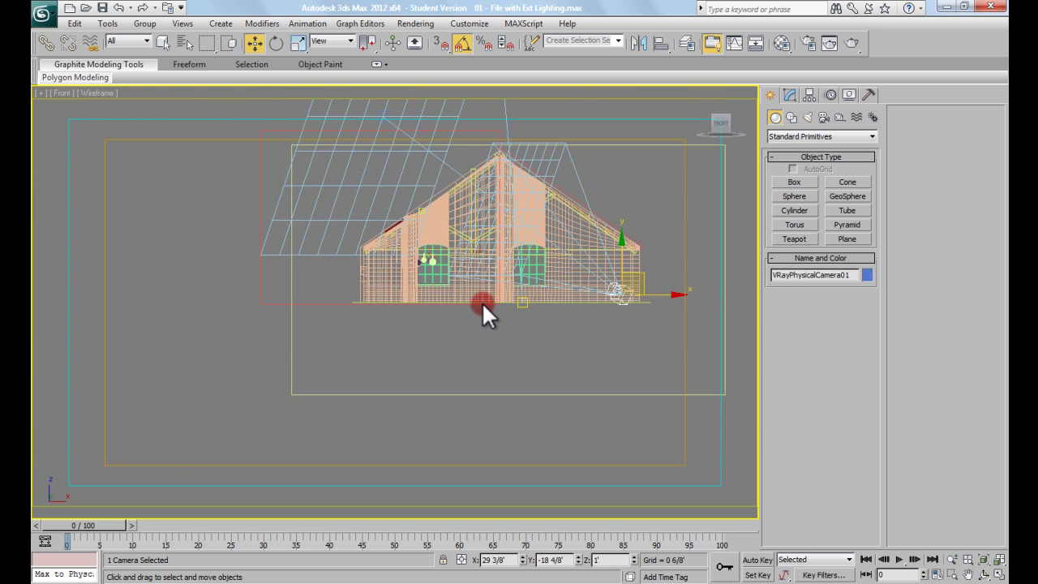
middle_click_drag(498, 296, 307, 180)
left_click(283, 157)
left_click(277, 157)
left_click_drag(387, 188, 387, 191)
left_click(262, 163)
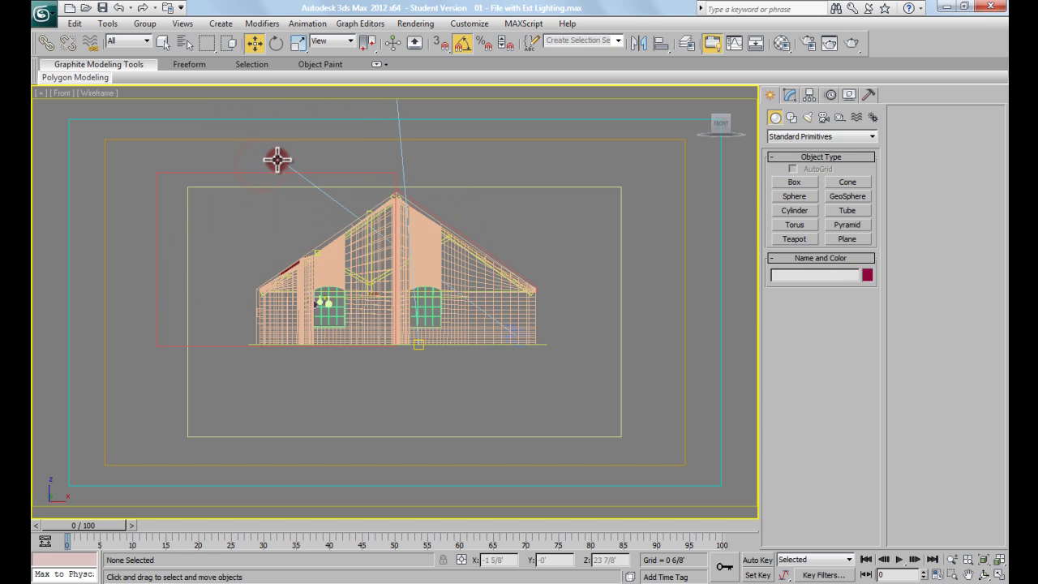
left_click(274, 158)
left_click_drag(280, 122, 283, 264)
left_click(505, 335)
middle_click_drag(516, 224, 515, 233)
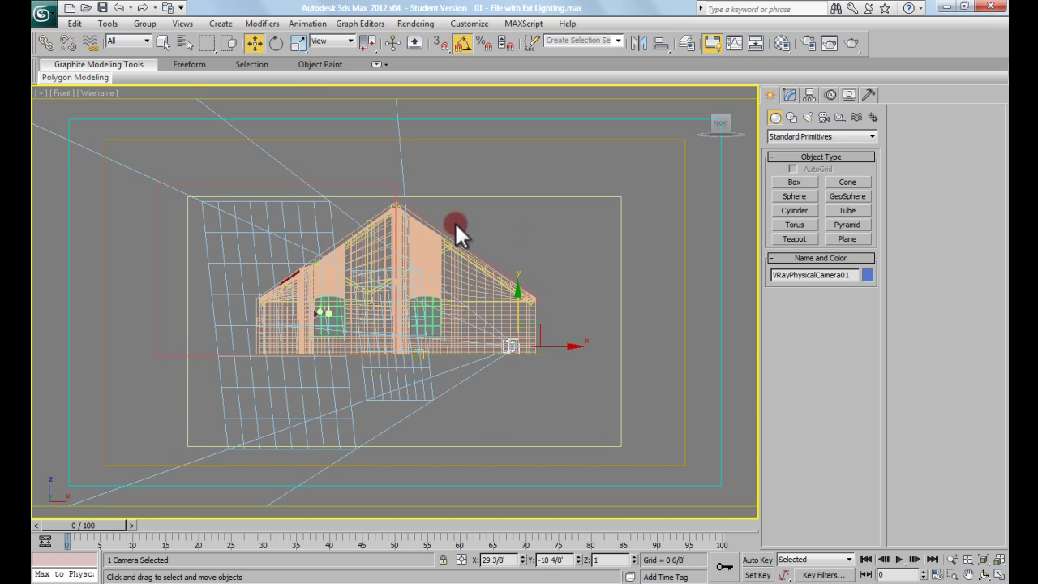
Step: Set the camera's absolute world Z position to 4' using the Move Transform Type-In
right_click(252, 43)
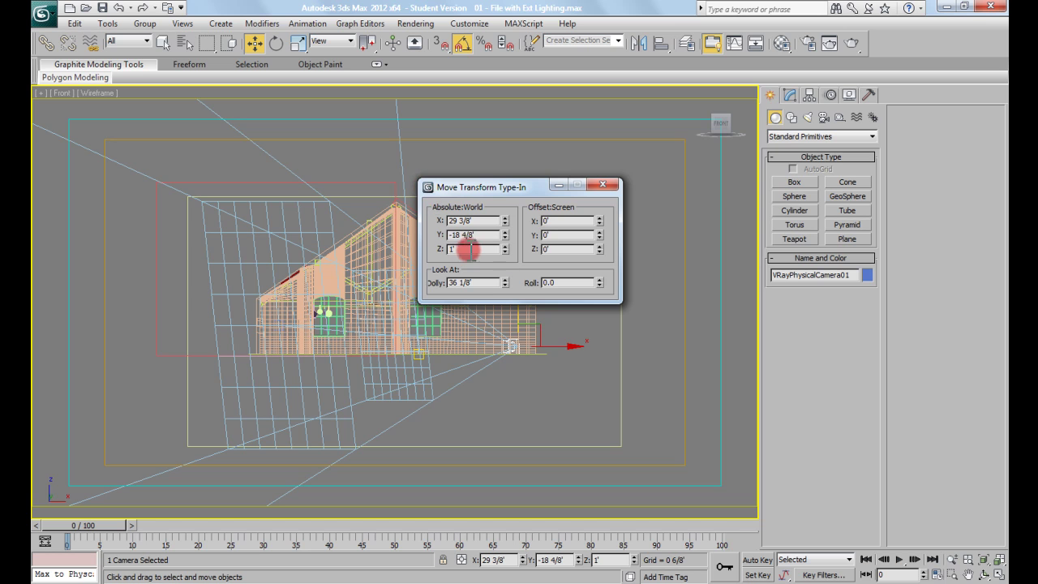
left_click_drag(522, 190, 613, 109)
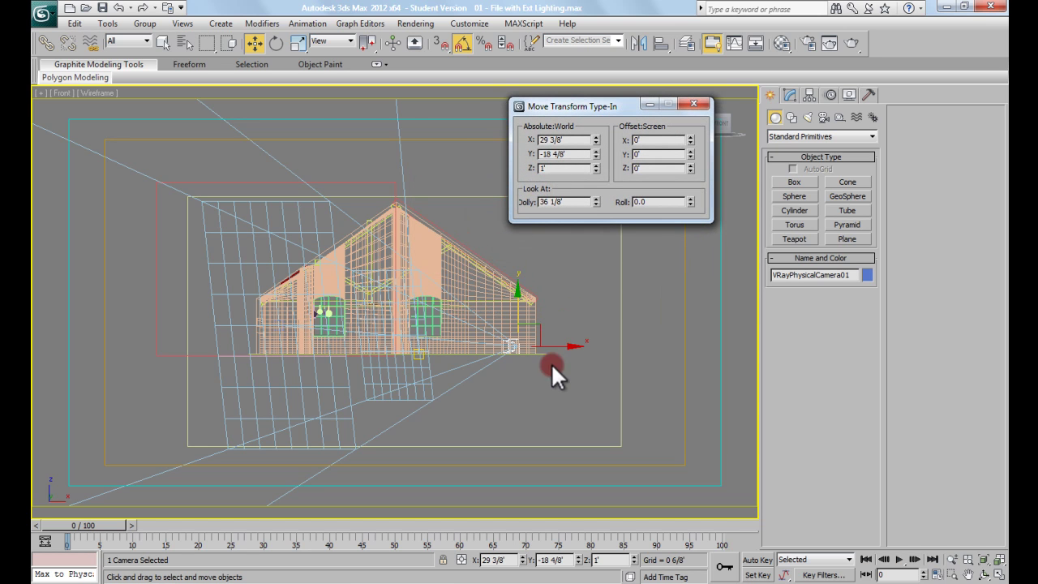
scroll(511, 348, "up", 5)
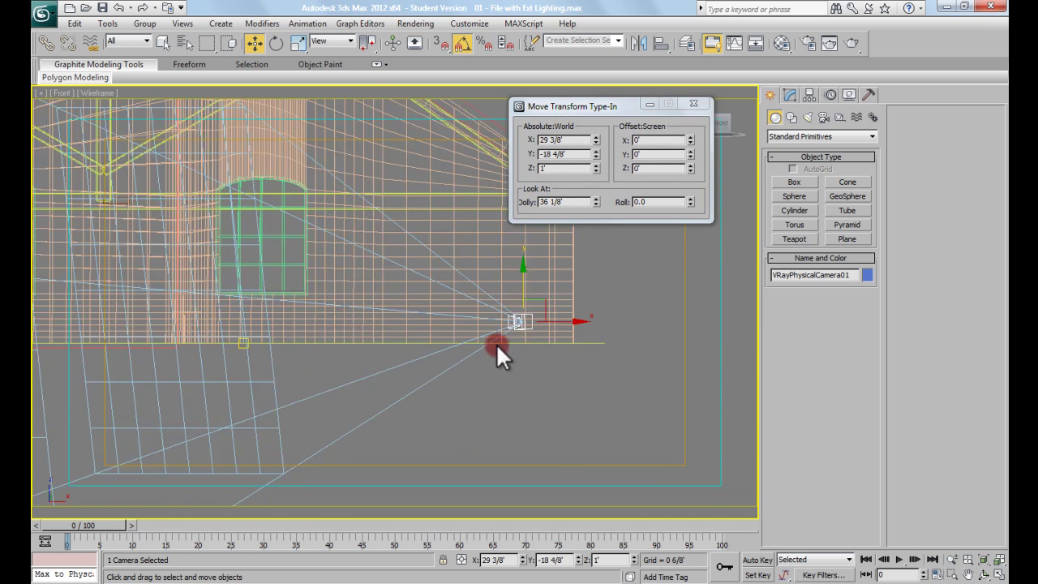
middle_click_drag(562, 346, 525, 347)
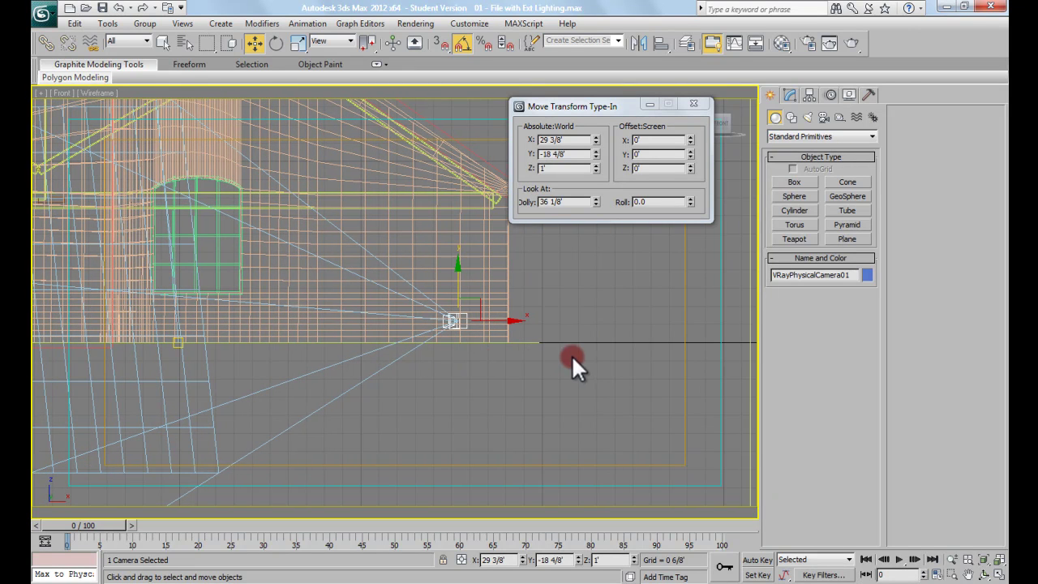
scroll(578, 348, "down", 8)
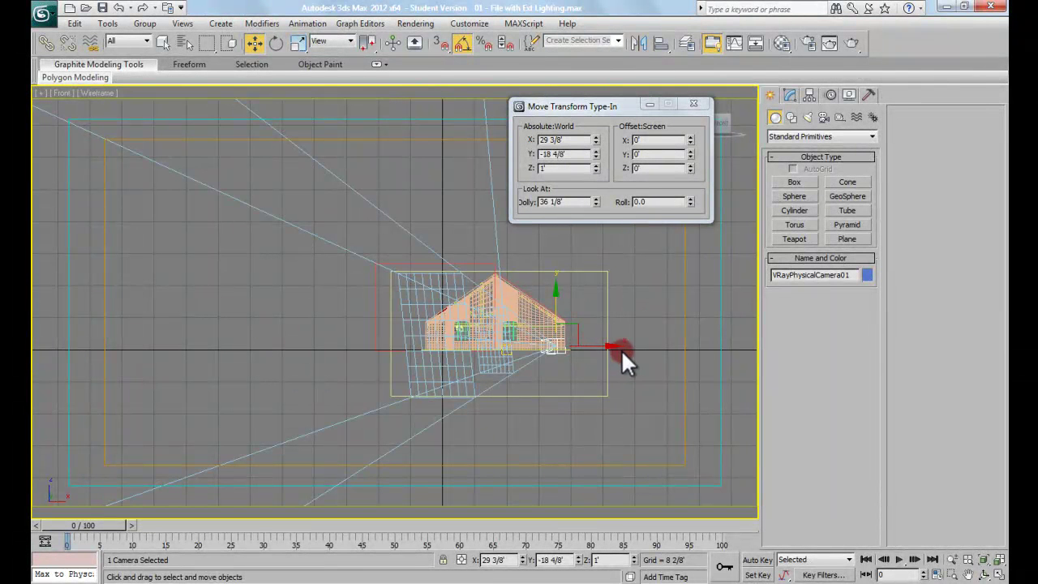
middle_click_drag(619, 350, 591, 348)
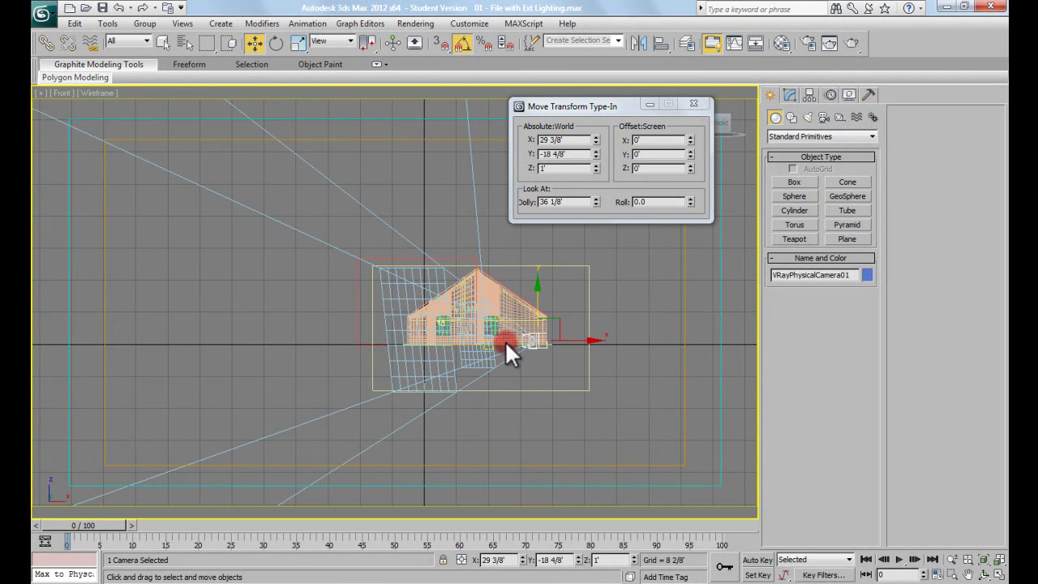
scroll(502, 312, "up", 5)
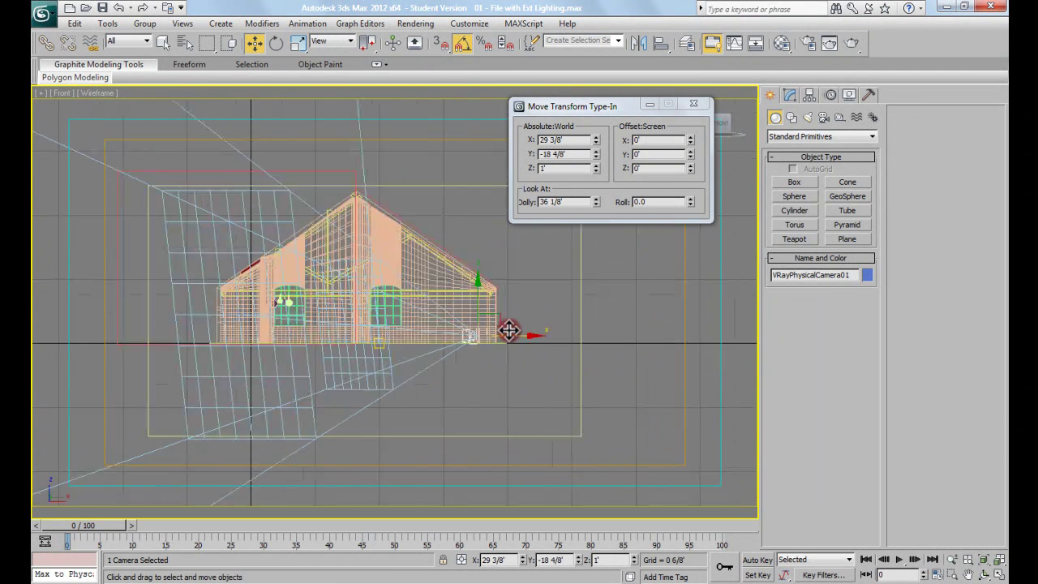
left_click(562, 169)
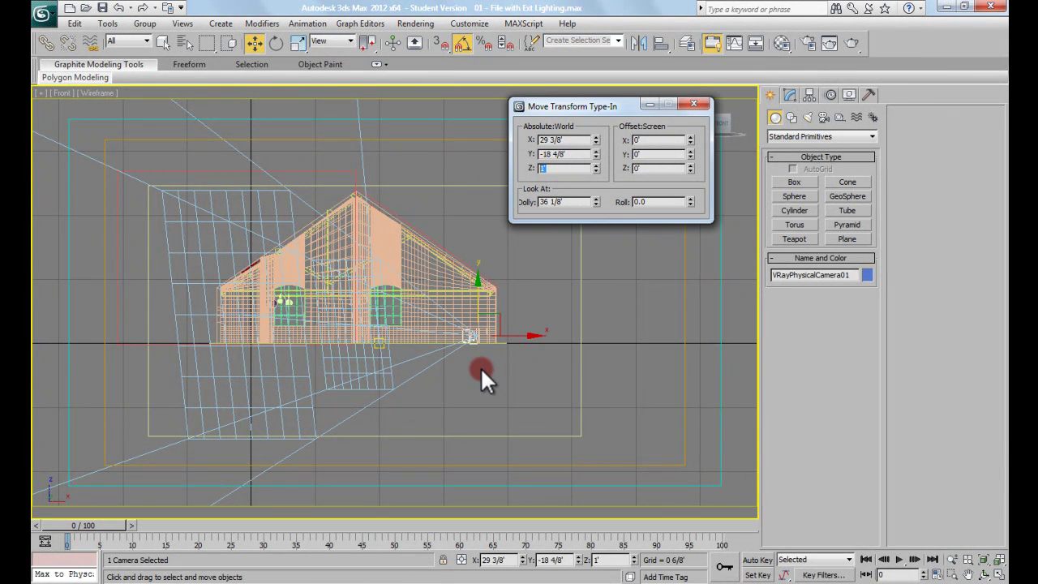
scroll(483, 332, "up", 6)
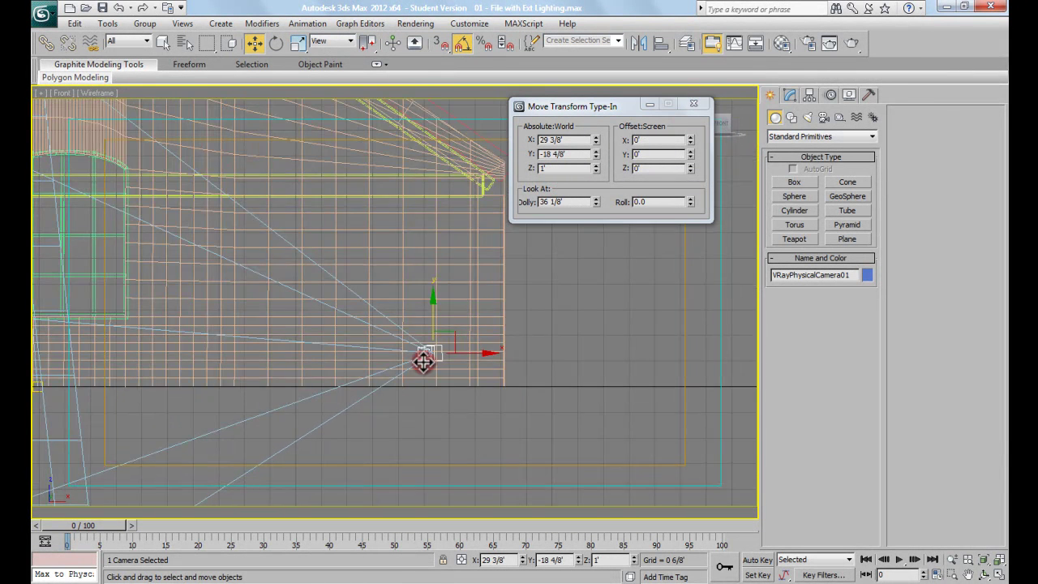
left_click(579, 161)
left_click_drag(565, 168, 470, 162)
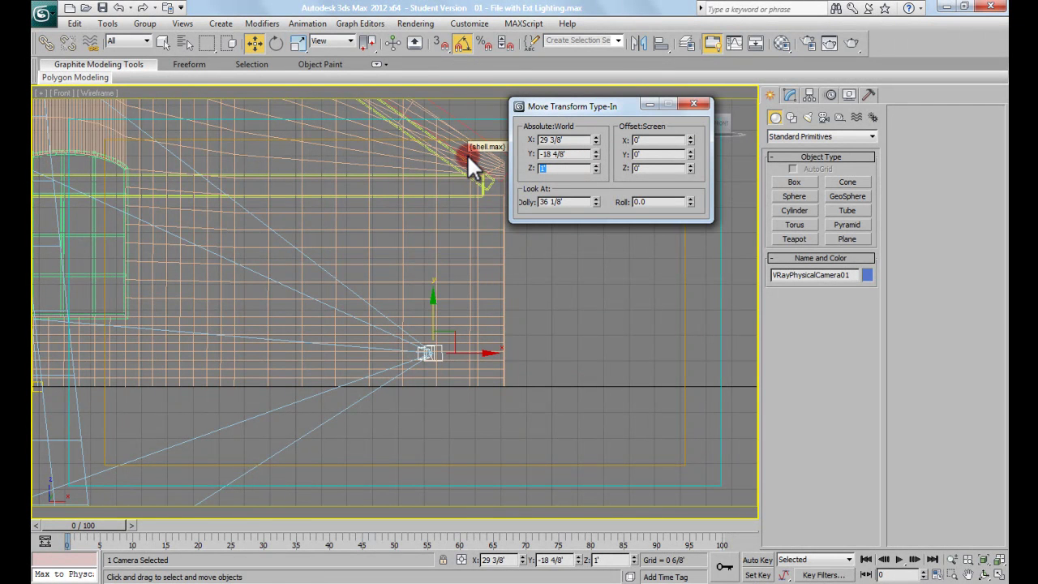
type("4")
key("Return")
Step: Hide the geometry and set the camera target's absolute world Z position to 5'
middle_click_drag(325, 302, 437, 297)
middle_click_drag(214, 260, 418, 275)
middle_click_drag(148, 307, 375, 301)
scroll(173, 289, "down", 4)
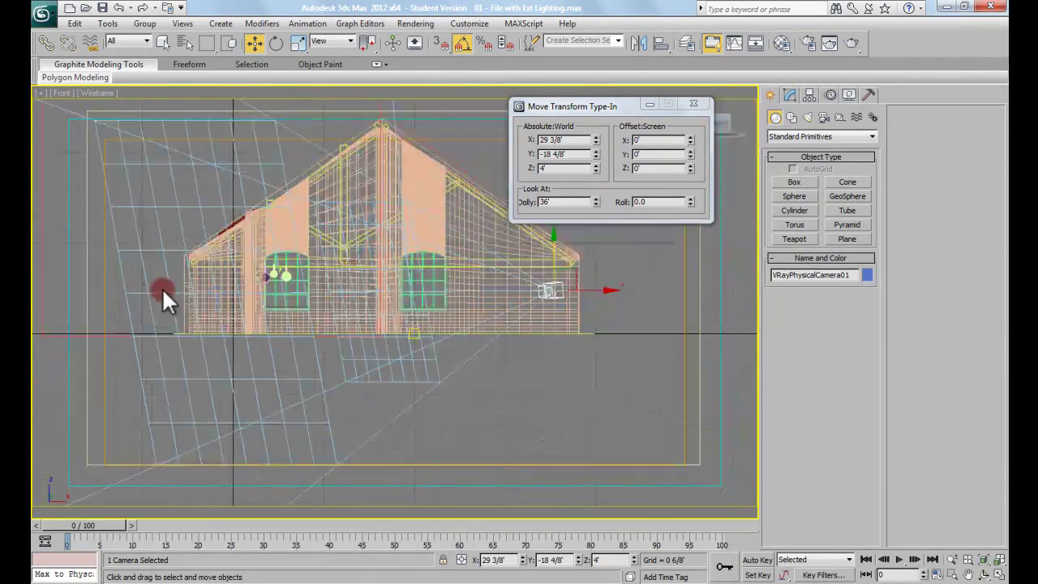
middle_click_drag(238, 294, 266, 299)
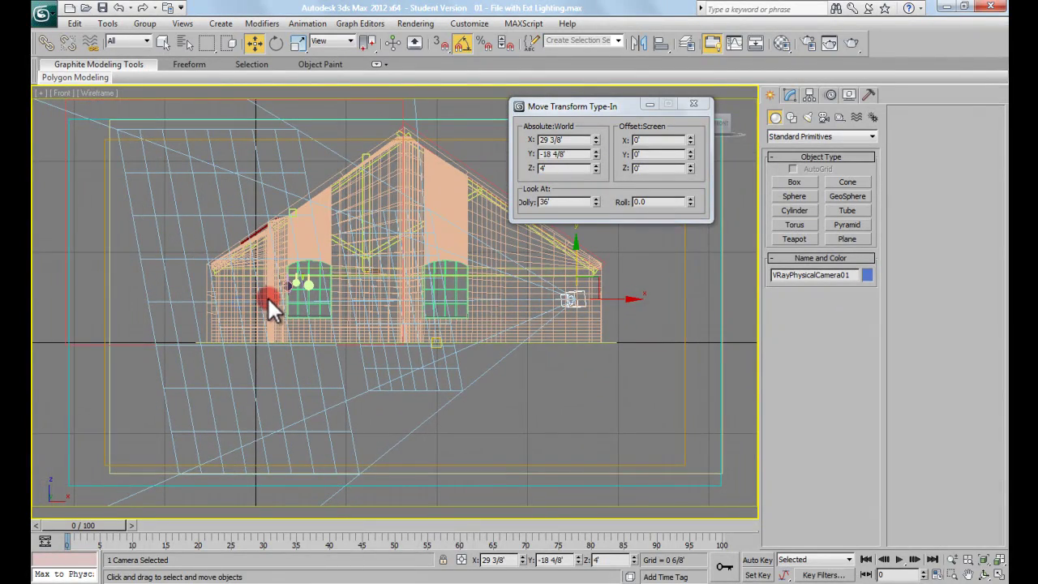
key("shift+g")
left_click(232, 304)
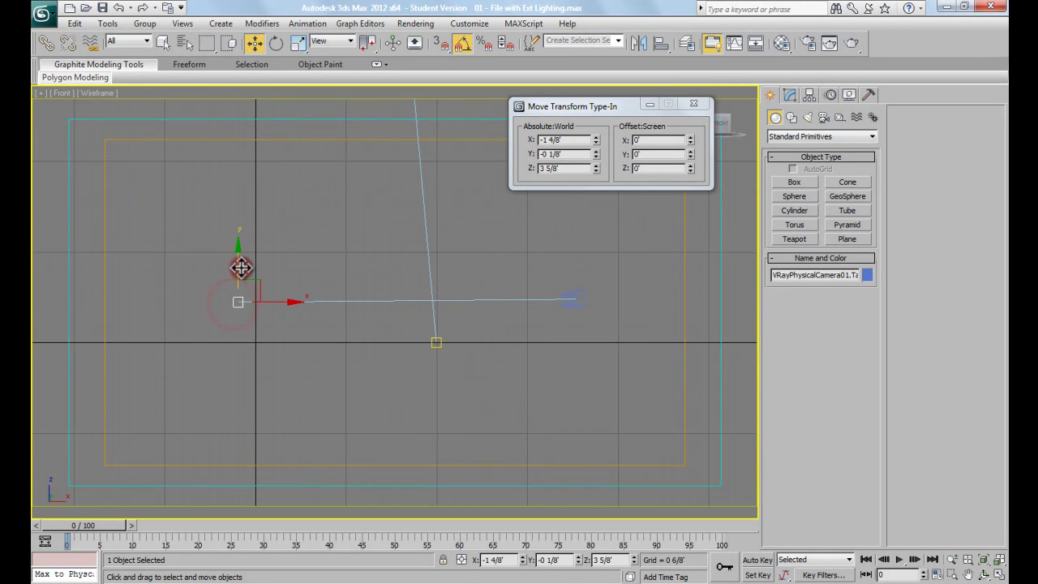
middle_click_drag(251, 260, 280, 270)
double_click(567, 168)
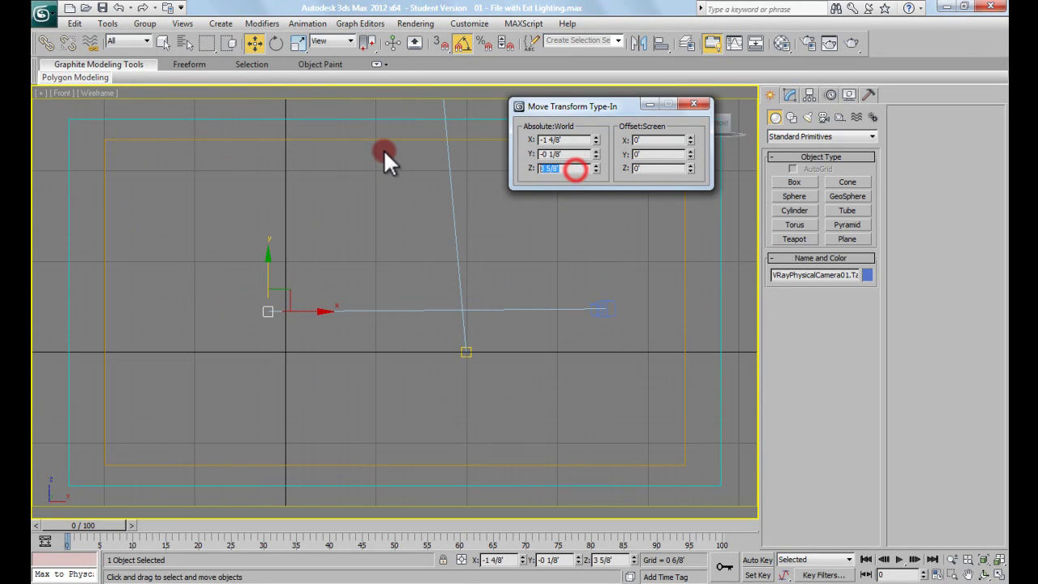
type("5")
key("Return")
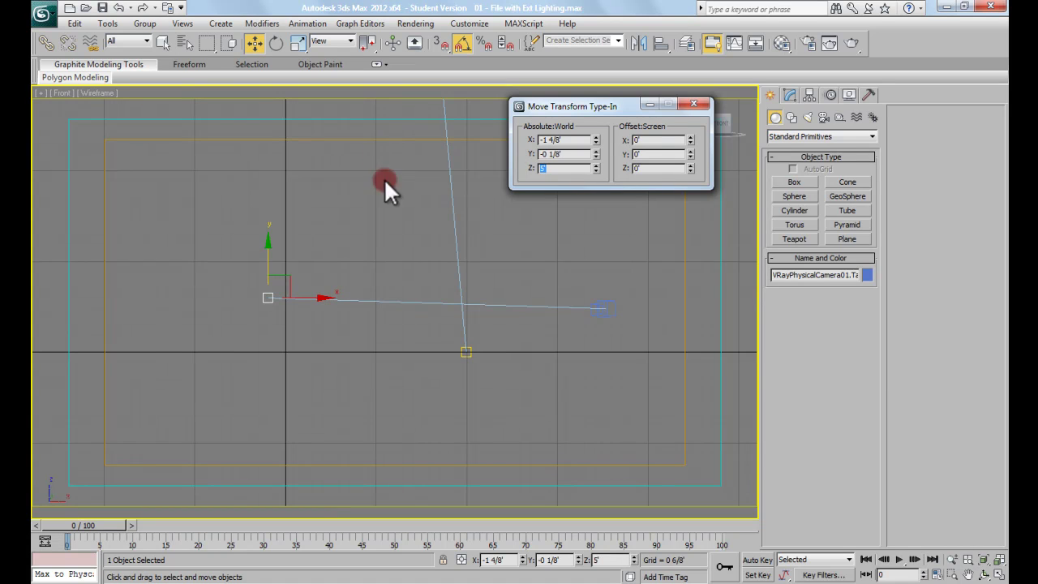
Step: Close the transform dialog, then show the geometry again and look through VRayPhysicalCamera01
left_click(610, 304)
middle_click_drag(625, 292, 621, 283)
left_click(685, 106)
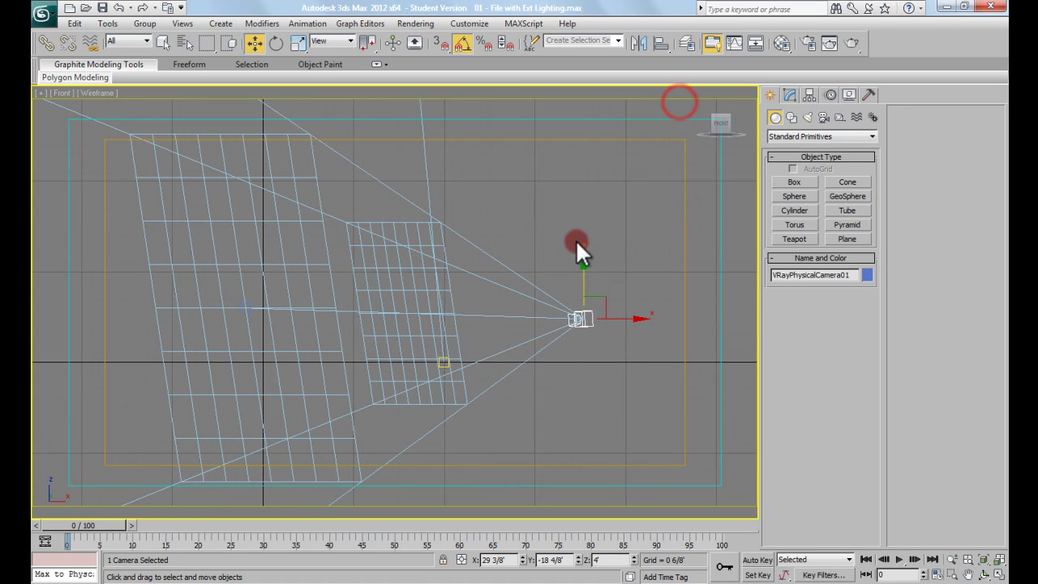
middle_click_drag(576, 241, 542, 262)
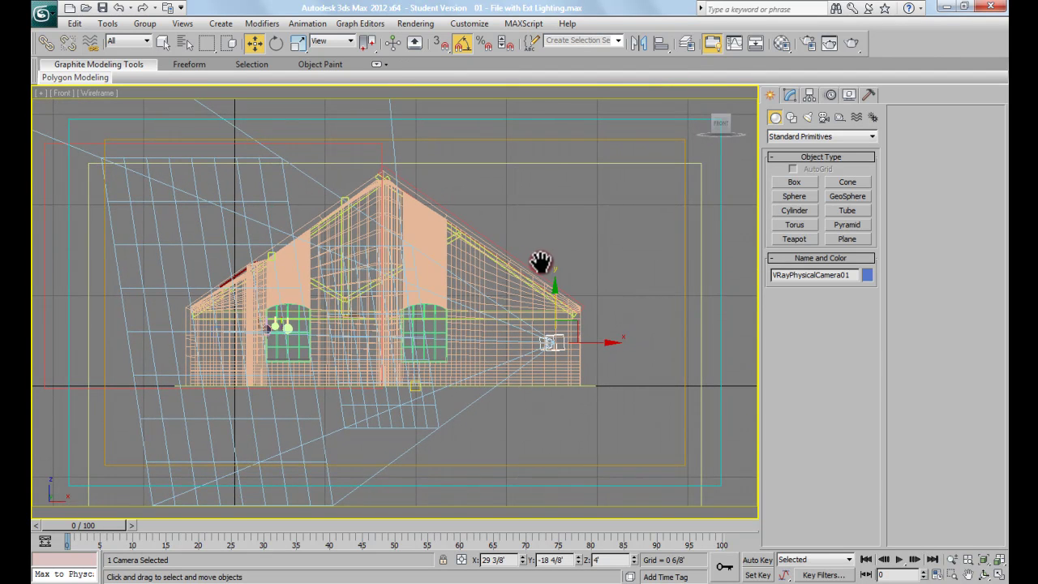
left_click(593, 230)
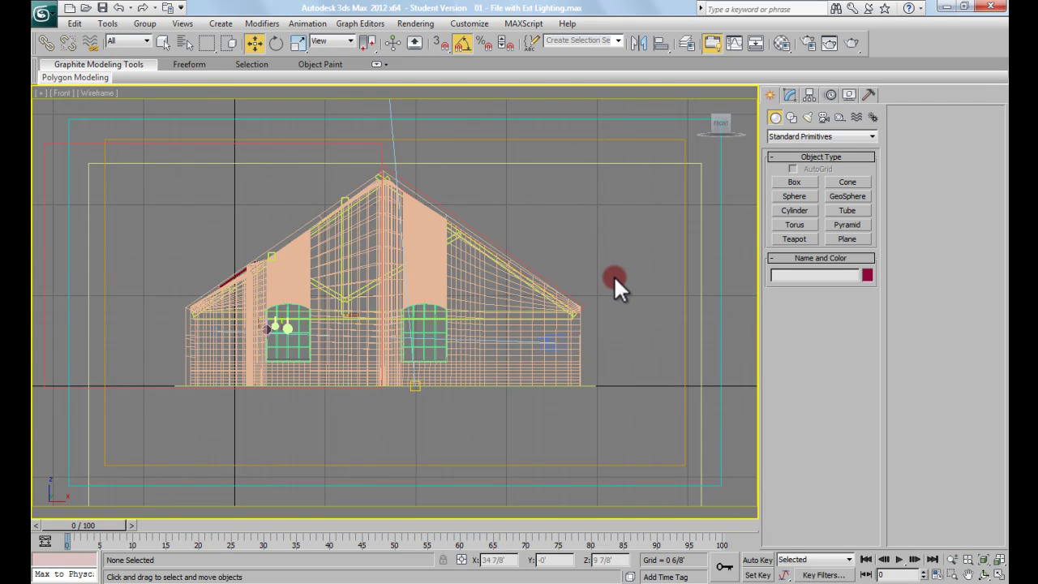
key("c")
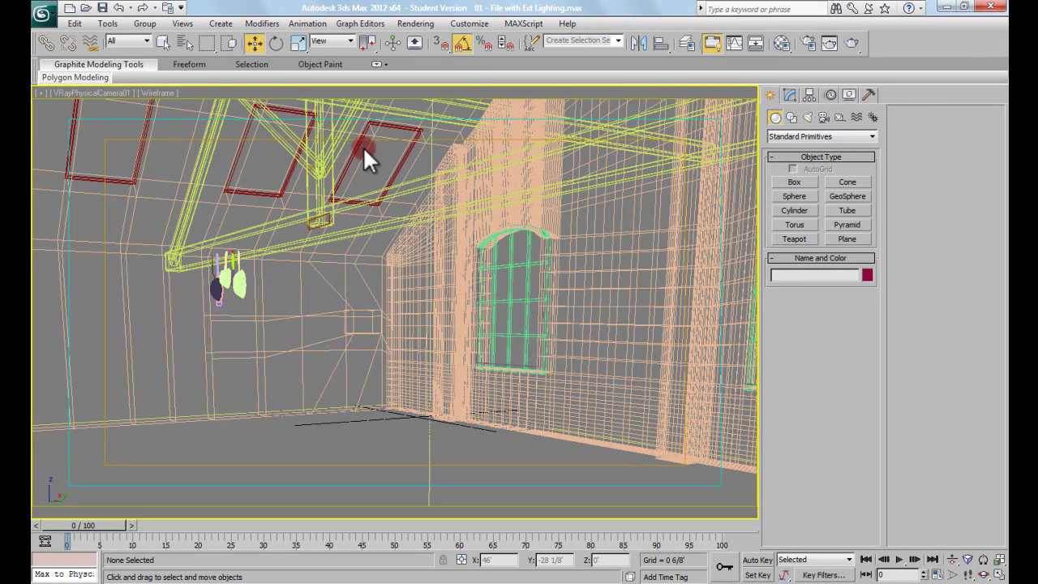
Step: Select the camera of the current view and open its parameters for editing
left_click(84, 91)
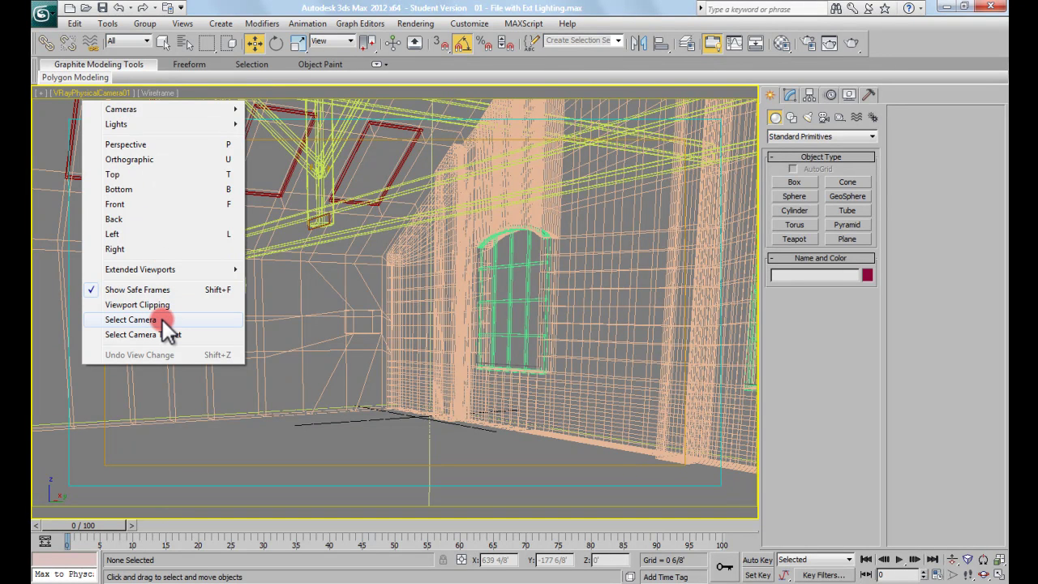
left_click(132, 319)
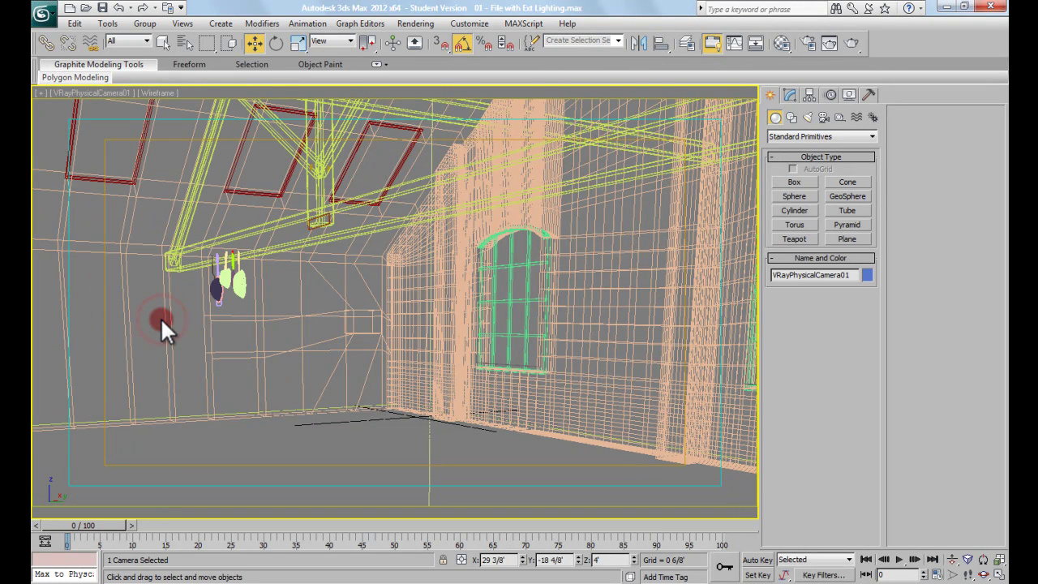
left_click(74, 87)
left_click(73, 91)
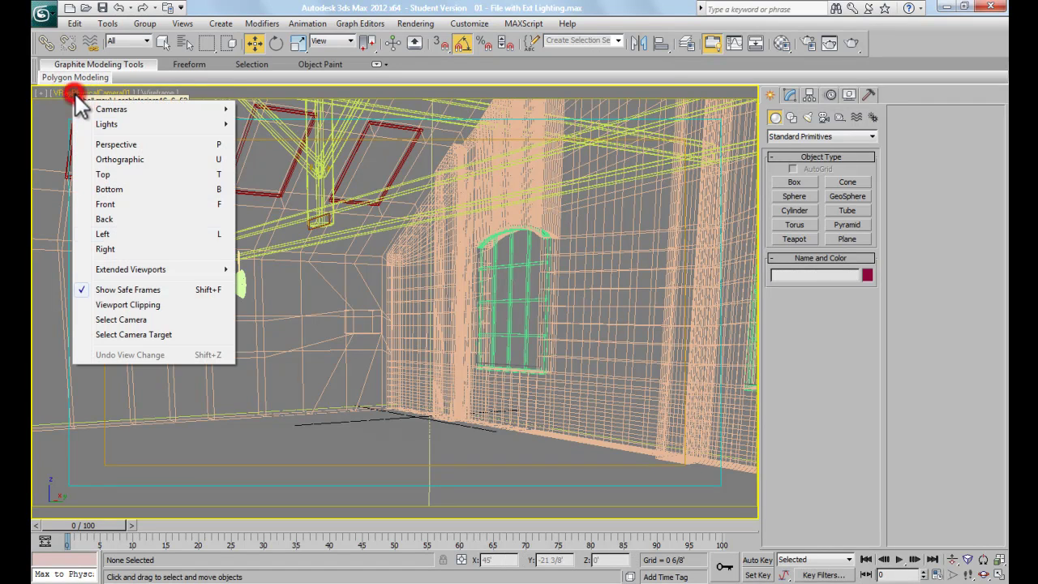
left_click(150, 322)
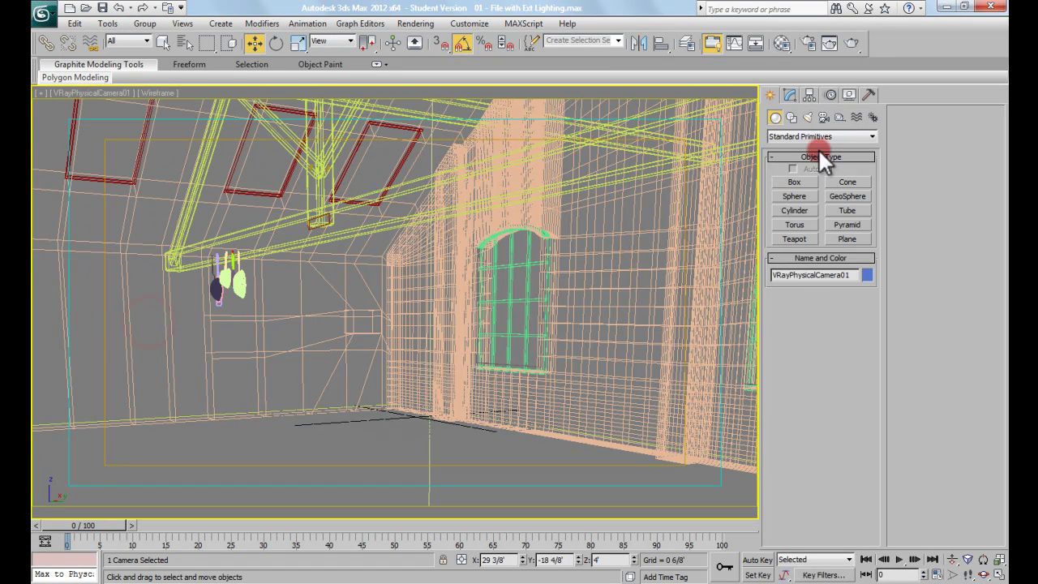
left_click(789, 94)
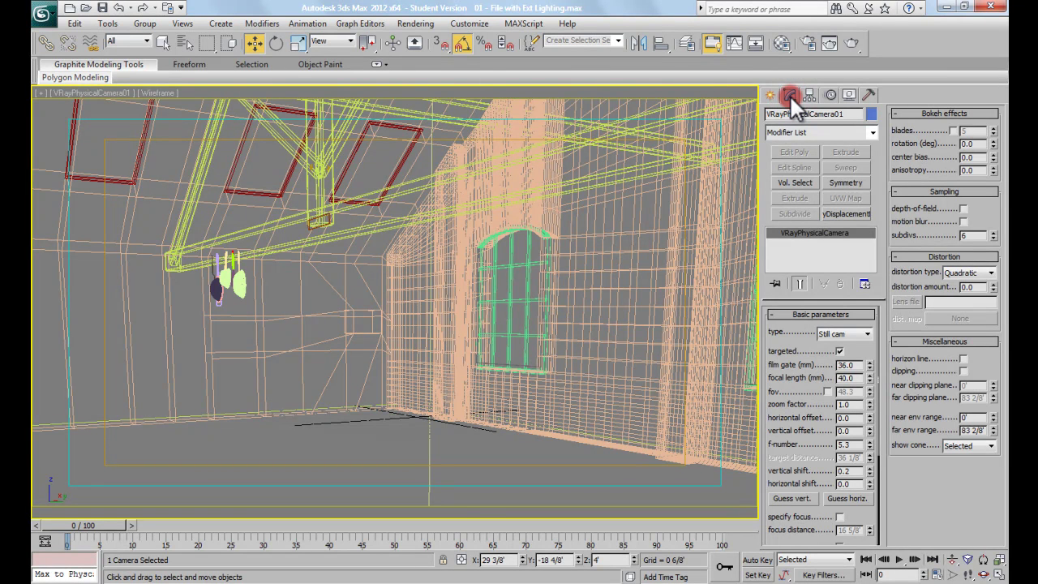
Step: Correct the camera's vertical shift with the automatic vertical guess
scroll(859, 347, "down", 1)
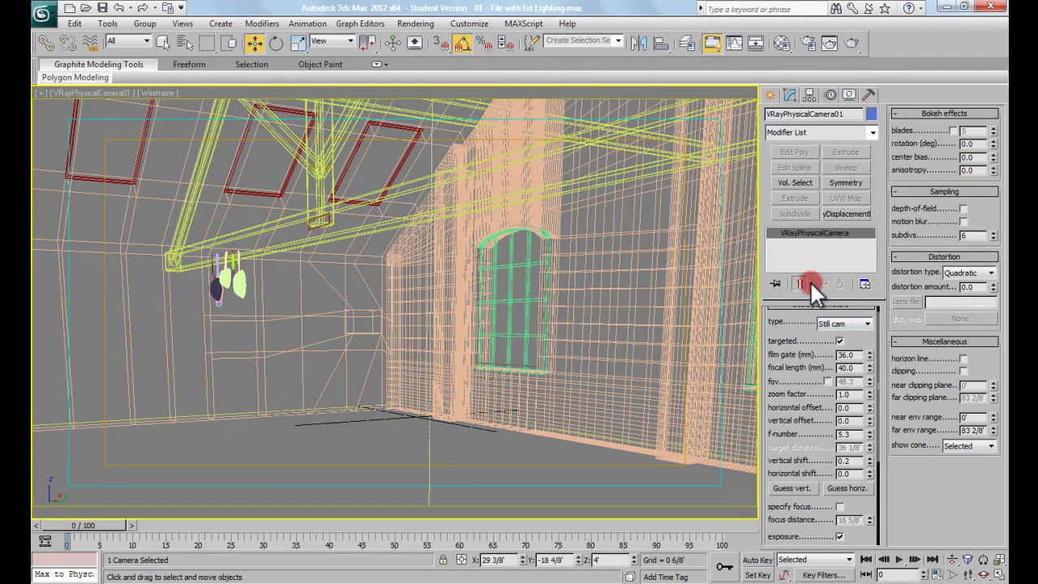
scroll(852, 344, "down", 1)
scroll(849, 341, "down", 3)
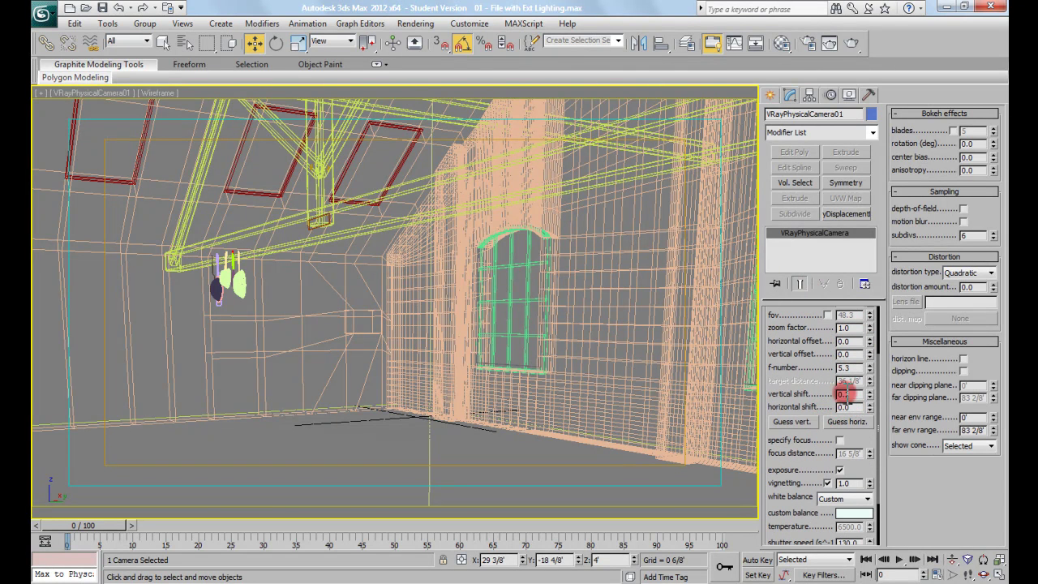
double_click(840, 395)
left_click_drag(852, 394, 818, 395)
left_click(801, 420)
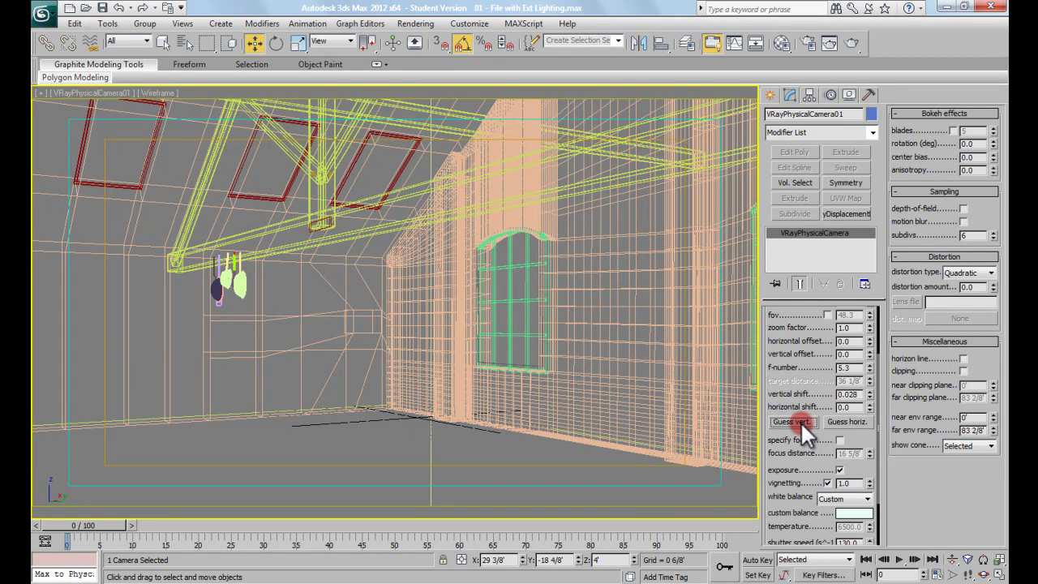
Step: Reset the camera's vertical shift to 0 and run the automatic vertical guess again
double_click(848, 367)
double_click(847, 394)
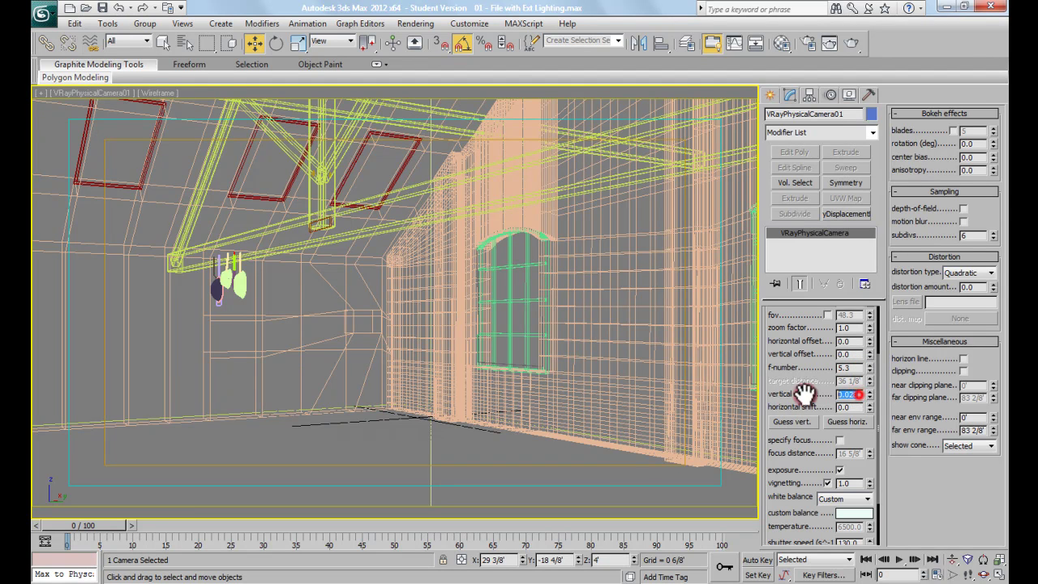
type("0")
key("Return")
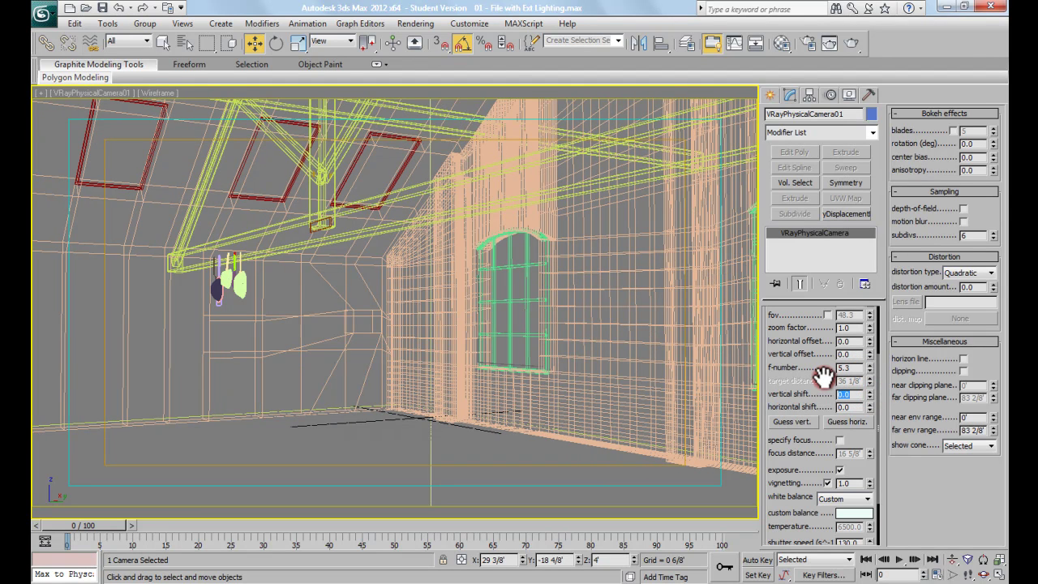
left_click(797, 422)
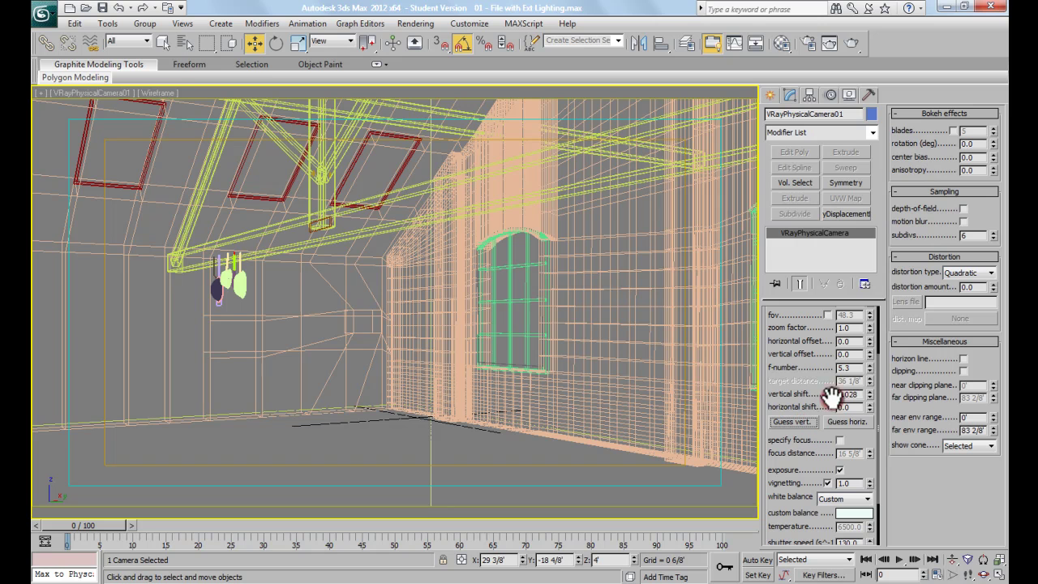
left_click(462, 448)
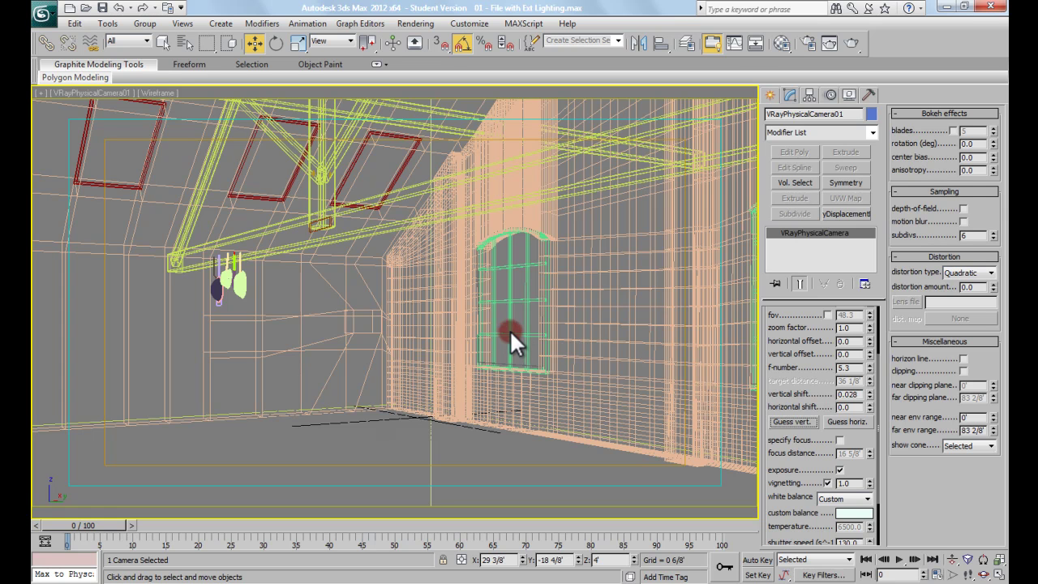
Step: Turn off vignetting for the camera
left_click_drag(865, 433, 863, 374)
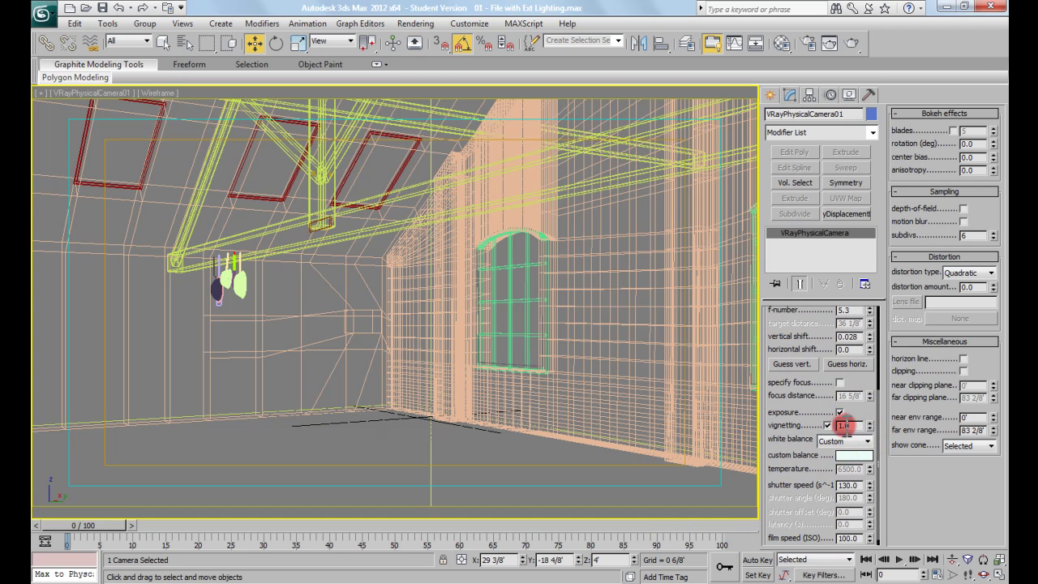
left_click(827, 425)
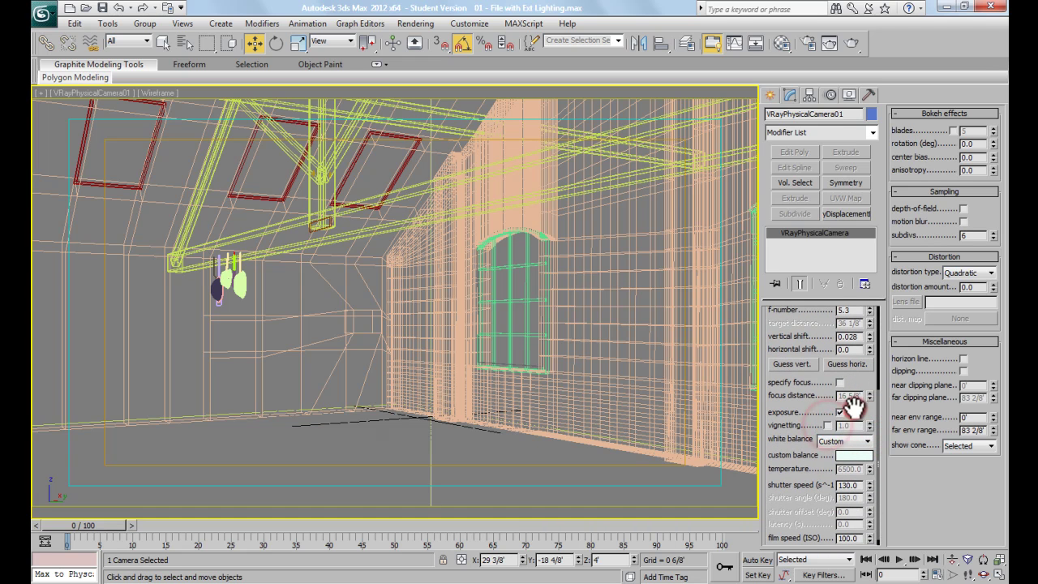
left_click_drag(852, 412, 855, 398)
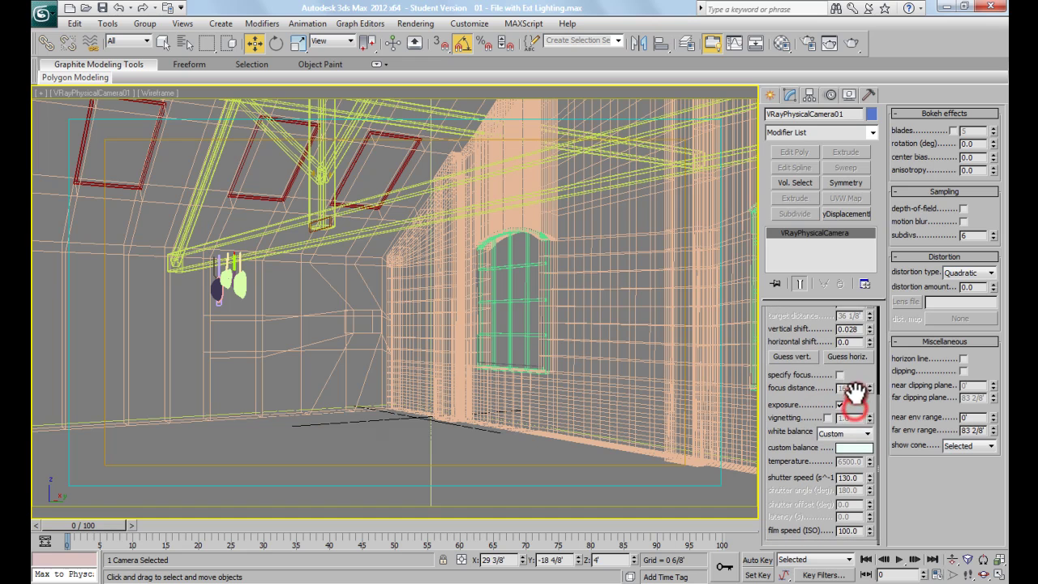
Step: Set the camera's custom white balance colour to pure white (255, 255, 255)
left_click(854, 446)
left_click(853, 447)
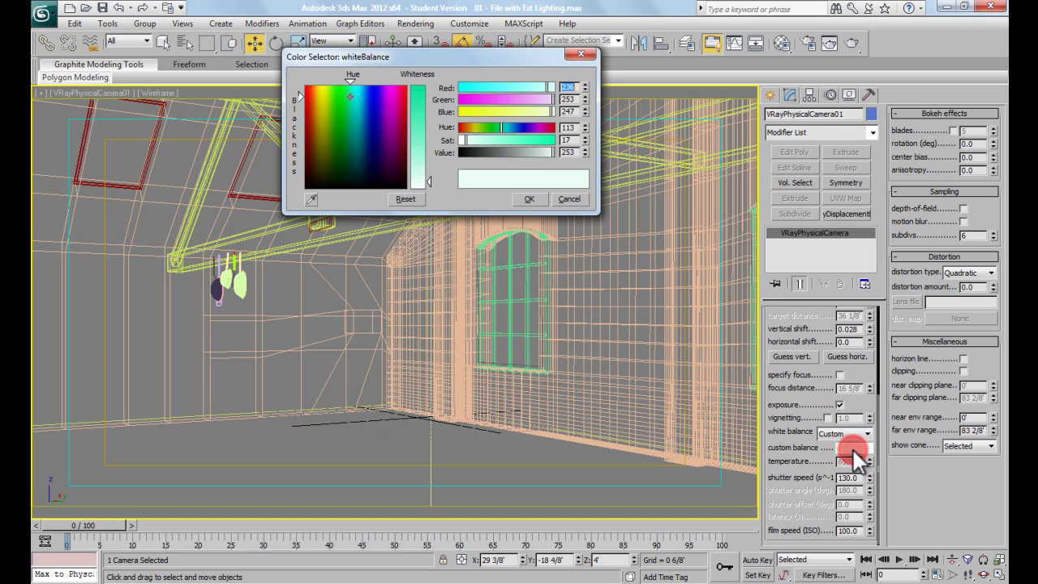
left_click(442, 172)
left_click_drag(426, 180, 427, 187)
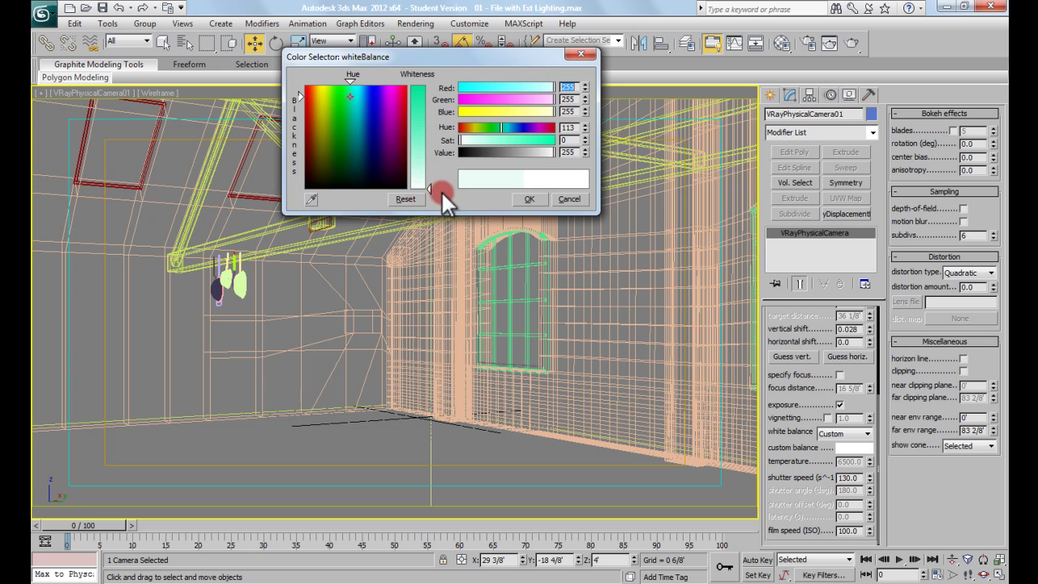
left_click(851, 446)
left_click(883, 452)
left_click(573, 154)
left_click(503, 176)
left_click(524, 200)
Step: Set the camera's focal length to 30 mm
left_click(862, 406)
left_click_drag(861, 403, 863, 469)
left_click(855, 450)
left_click_drag(859, 509, 860, 360)
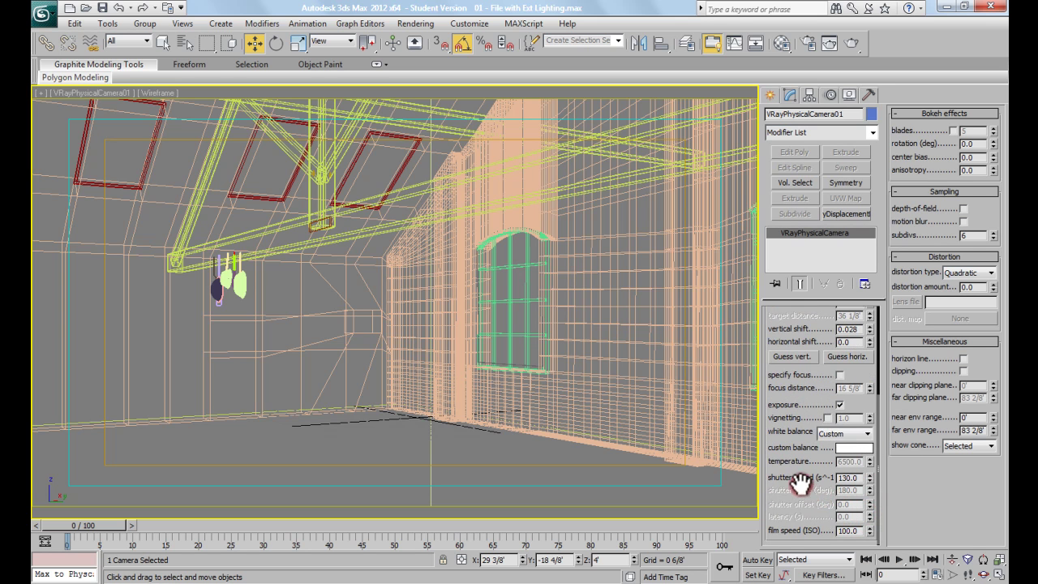
mouse_move(854, 430)
left_mouse_down()
mouse_move(857, 417)
mouse_move(826, 483)
mouse_move(836, 534)
left_mouse_up()
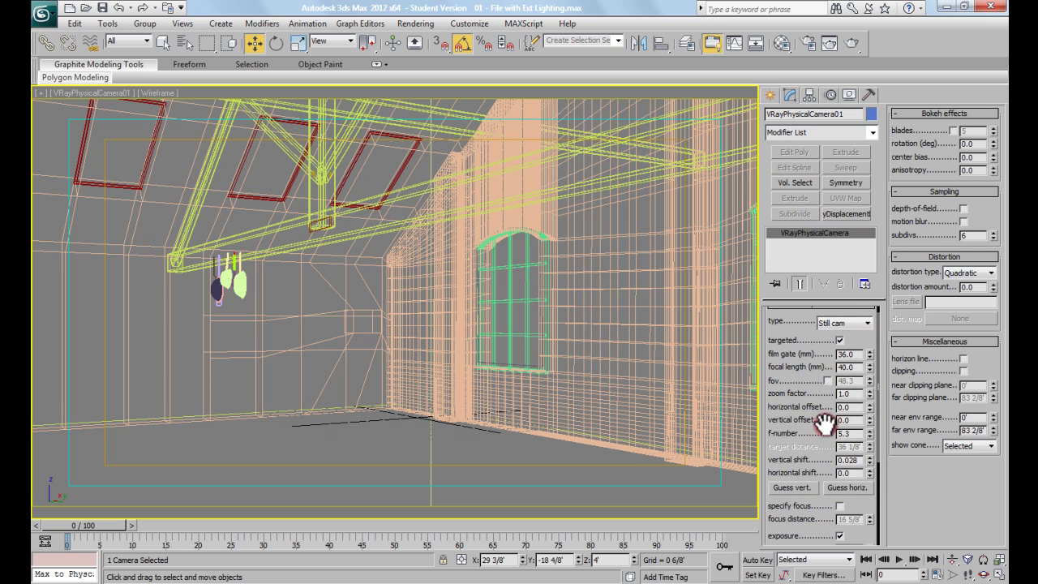
left_click(849, 367)
type("30")
key("Return")
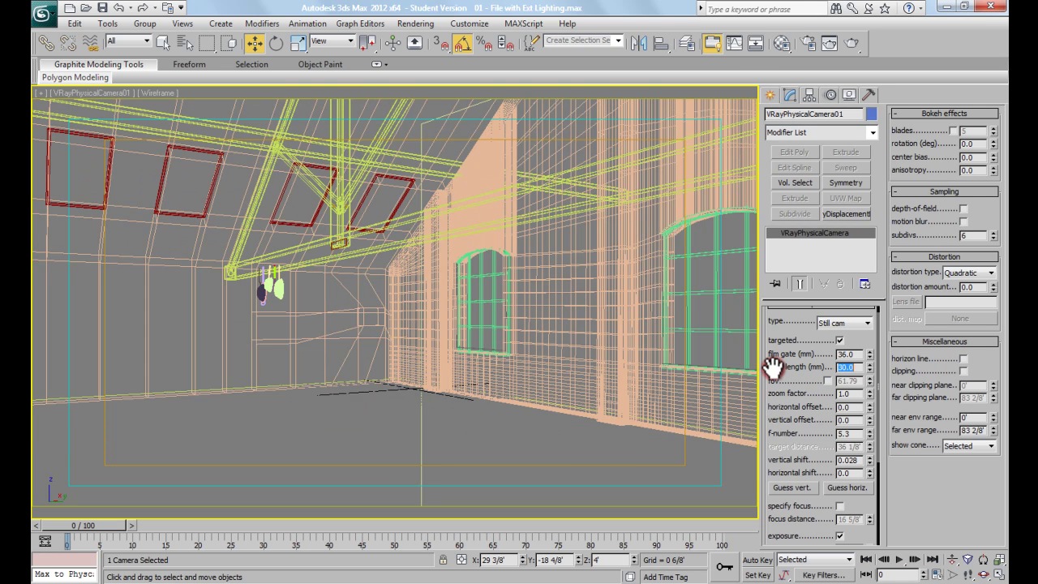
Step: Switch the camera view from wireframe to Smooth + Highlights shading
left_click(329, 218)
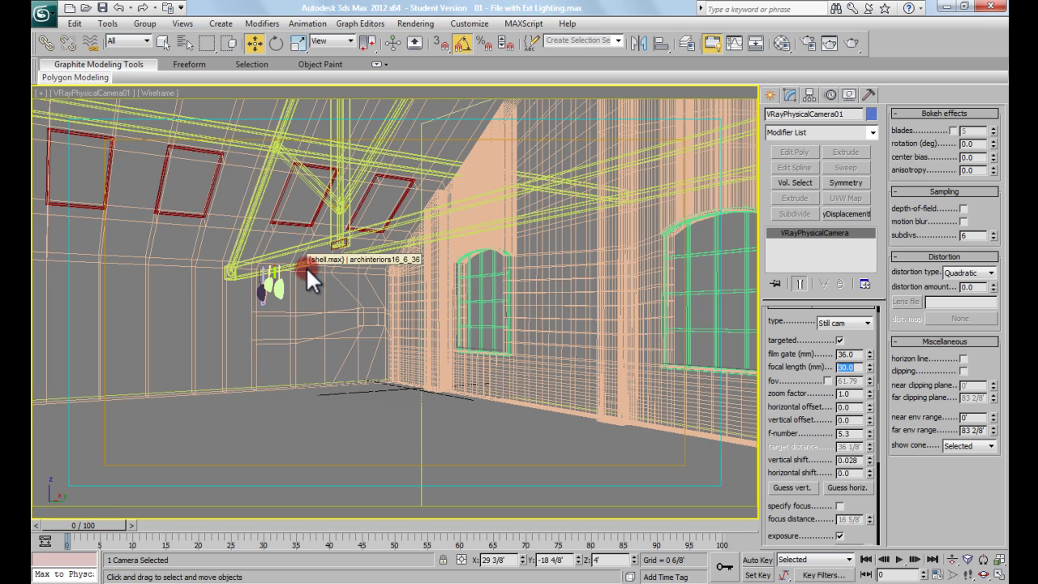
left_click(338, 283)
key("F3")
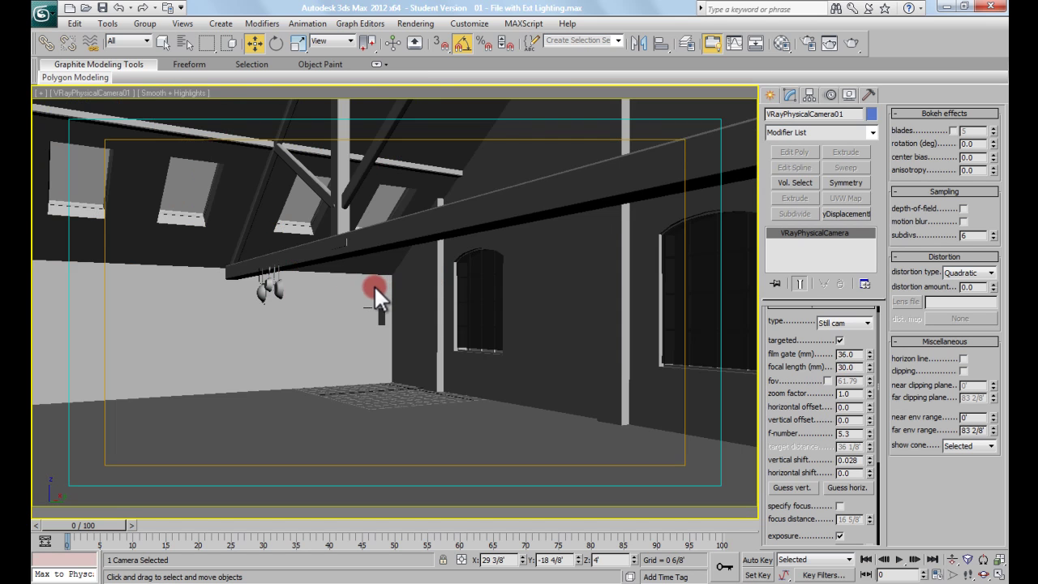
Step: Try a focal length of 25 mm for the camera and settle on 28 mm
double_click(850, 366)
type("28")
key("Return")
type("25")
key("Return")
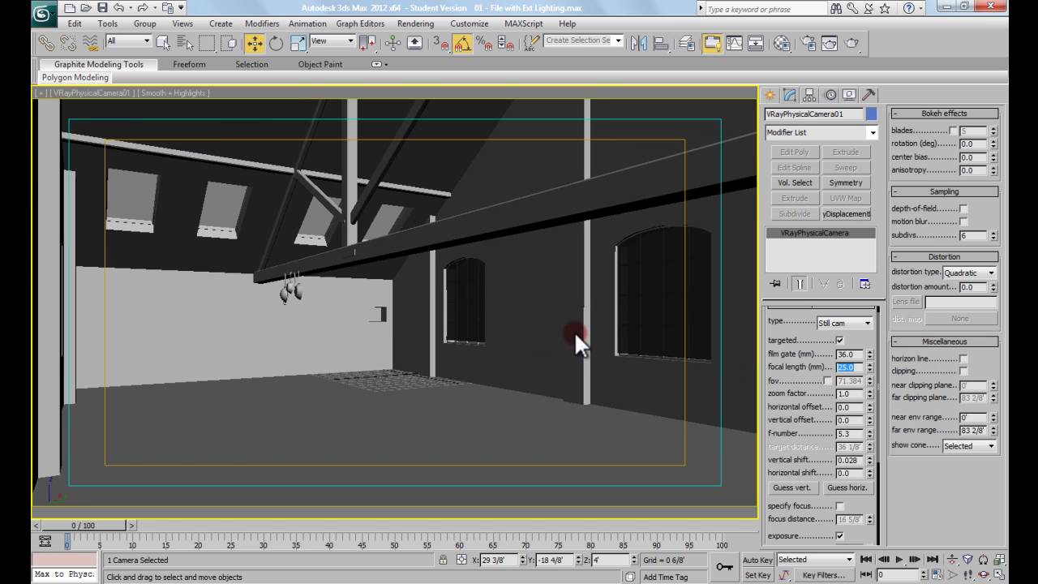
type("28")
key("Return")
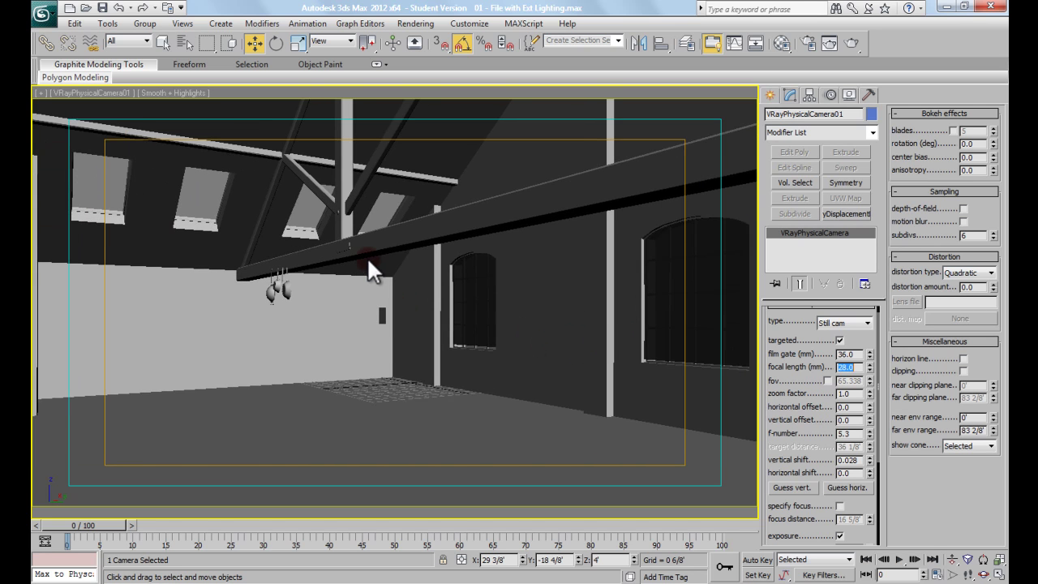
Step: Select the camera target and move it along the Y axis to about 6 5/8', aiming more at the window wall
left_click(96, 90)
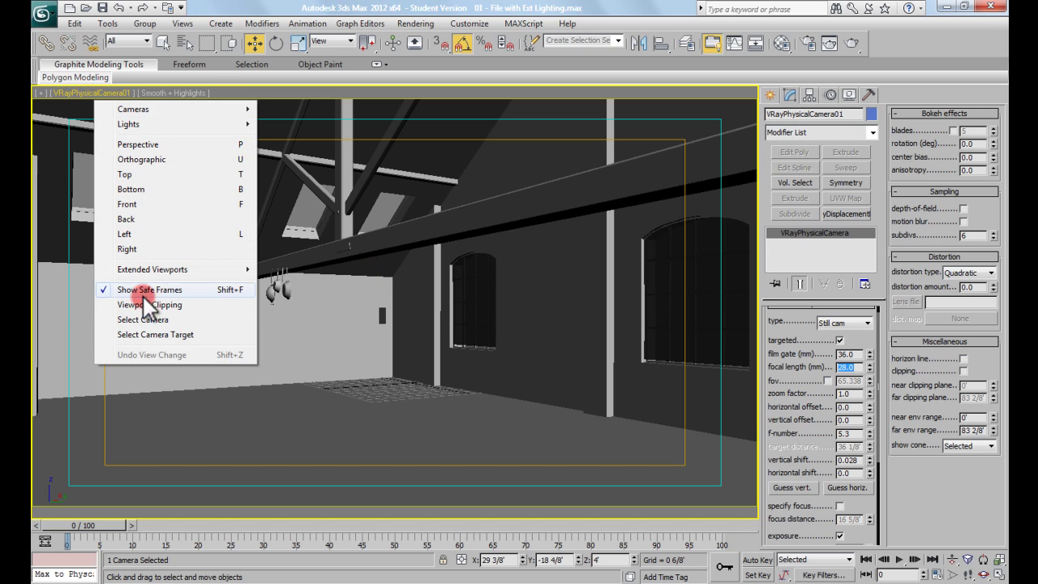
left_click(148, 334)
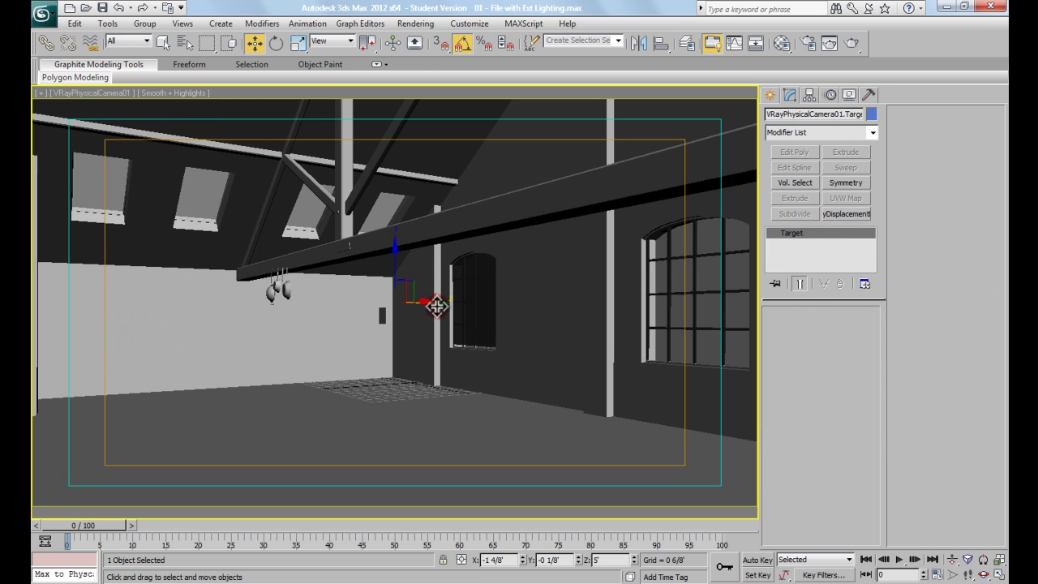
left_click_drag(433, 301, 522, 320)
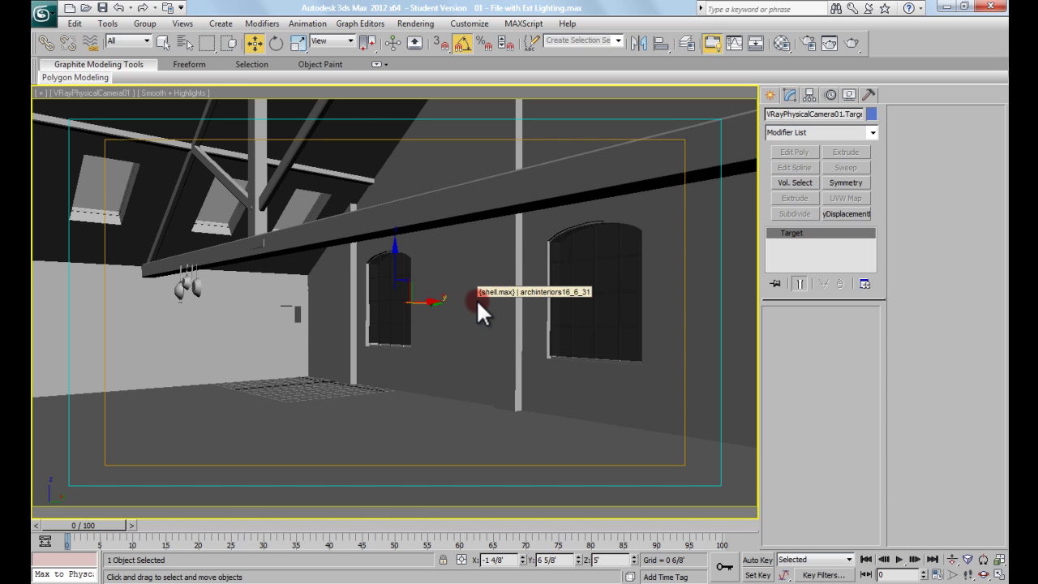
Step: Switch to the Top view and select the VRaySun01 light
key("t")
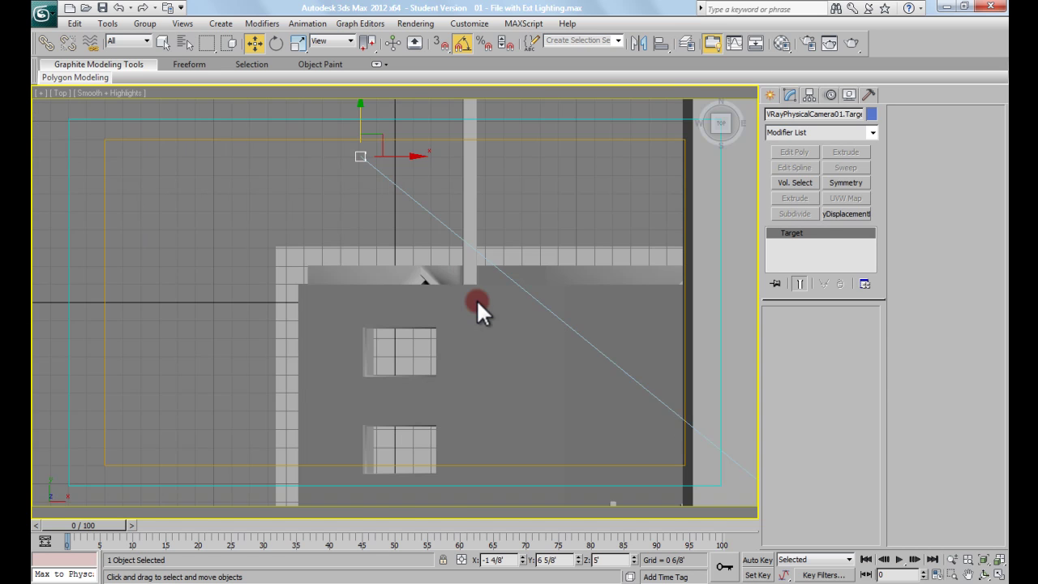
left_click(353, 205)
scroll(351, 205, "down", 5)
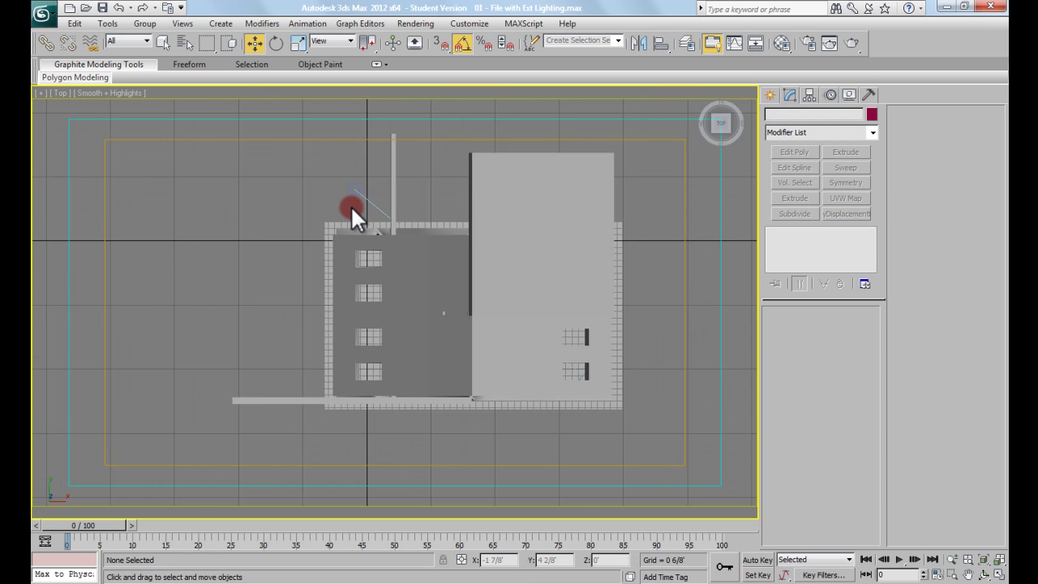
scroll(352, 210, "down", 4)
scroll(407, 213, "down", 4)
middle_click_drag(412, 272, 442, 264)
left_click(433, 215)
left_click_drag(457, 247, 447, 211)
middle_click_drag(442, 283, 444, 221)
scroll(443, 222, "down", 3)
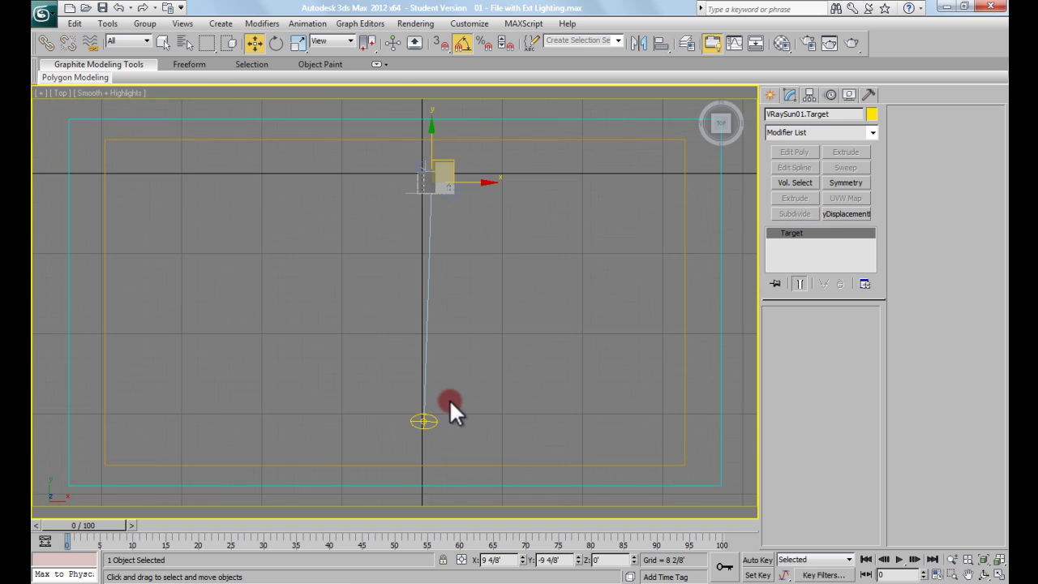
left_click(424, 421)
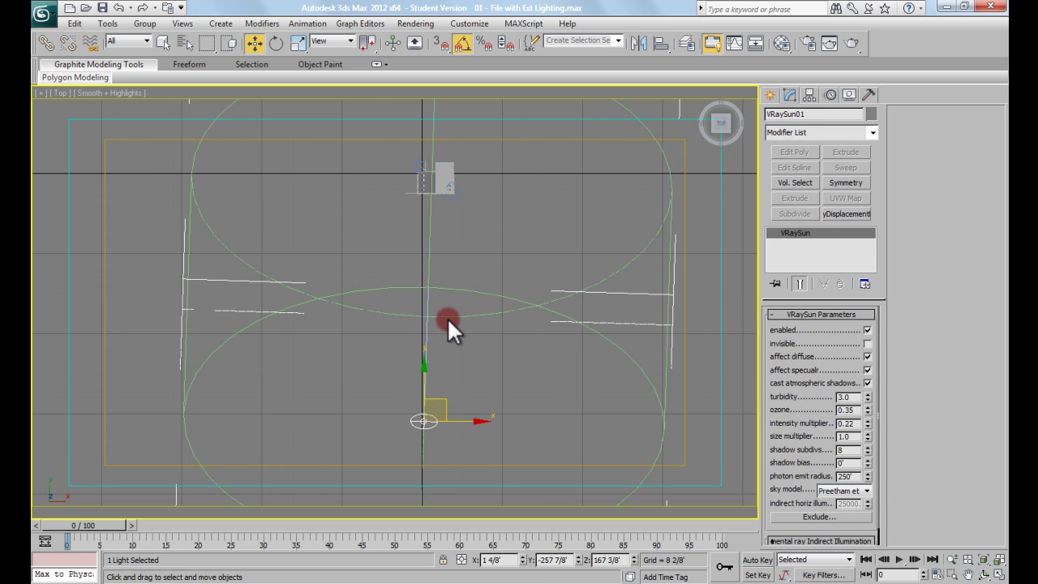
Step: Move the sun to the skylight side of the building, at about X -66 3/8' and Y -14 4/8'
middle_click_drag(449, 293, 484, 481)
left_click_drag(444, 421, 374, 180)
scroll(374, 181, "up", 8)
middle_click_drag(428, 259, 308, 297)
left_click_drag(198, 324, 209, 364)
middle_click_drag(301, 373, 317, 322)
scroll(305, 334, "down", 2)
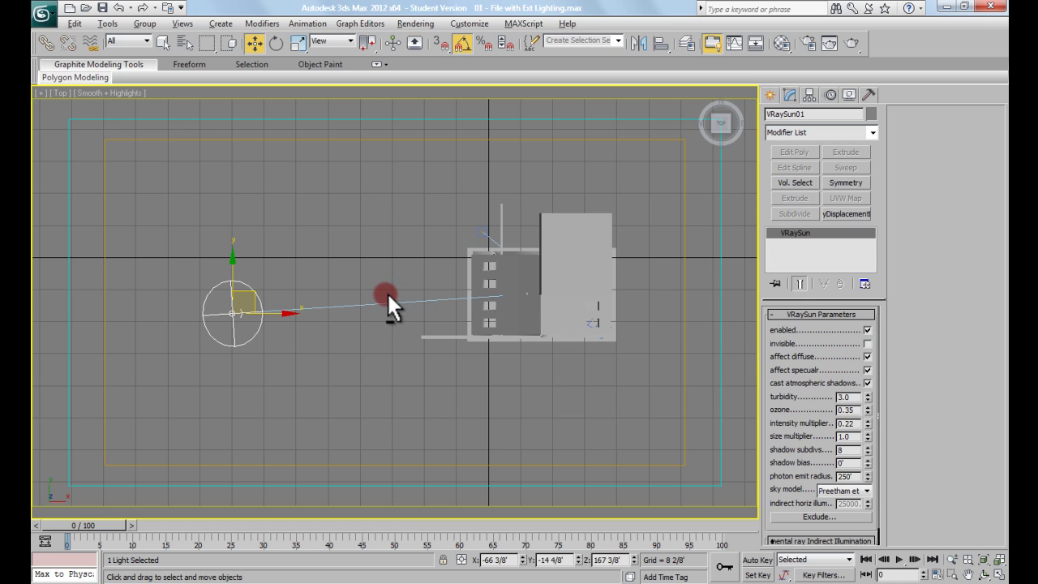
Step: Move the sun farther away from the building along the X axis, to about X -125 2/8'
mouse_move(320, 350)
middle_mouse_down("alt")
mouse_move(376, 309)
mouse_move(397, 230)
mouse_move(460, 209)
mouse_move(525, 204)
mouse_move(462, 238)
mouse_move(488, 238)
mouse_move(303, 232)
mouse_move(426, 231)
mouse_move(428, 127)
middle_mouse_up("alt")
left_click_drag(429, 124, 481, 173)
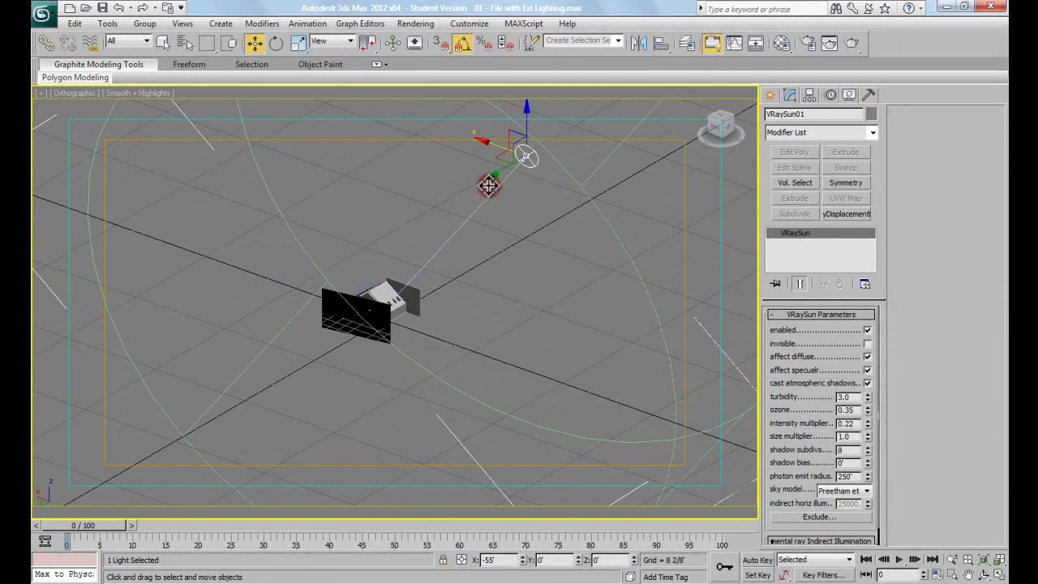
mouse_move(489, 185)
middle_mouse_down("alt")
mouse_move(514, 248)
mouse_move(451, 264)
mouse_move(380, 251)
mouse_move(437, 209)
mouse_move(420, 235)
middle_mouse_up("alt")
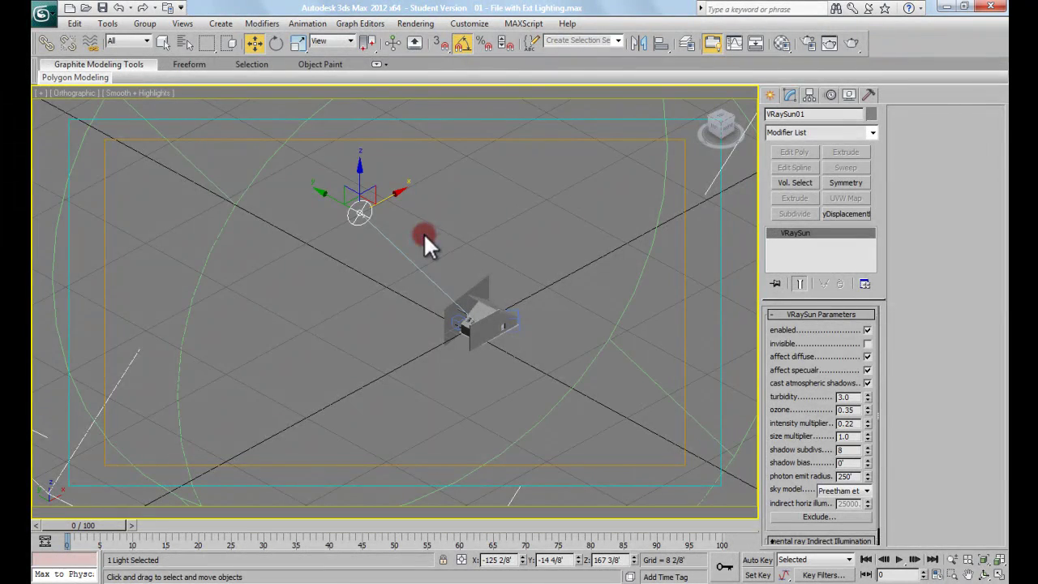
mouse_move(504, 289)
middle_mouse_down("alt")
mouse_move(481, 255)
mouse_move(454, 250)
mouse_move(603, 242)
mouse_move(415, 234)
mouse_move(382, 264)
mouse_move(414, 280)
mouse_move(429, 259)
mouse_move(280, 262)
mouse_move(373, 267)
mouse_move(294, 270)
mouse_move(304, 270)
middle_mouse_up("alt")
key("p")
middle_click_drag(448, 315, 413, 216)
scroll(446, 279, "down", 4)
Step: Look through VRayPhysicalCamera01 and open the Render Setup dialog
key("t")
key("c")
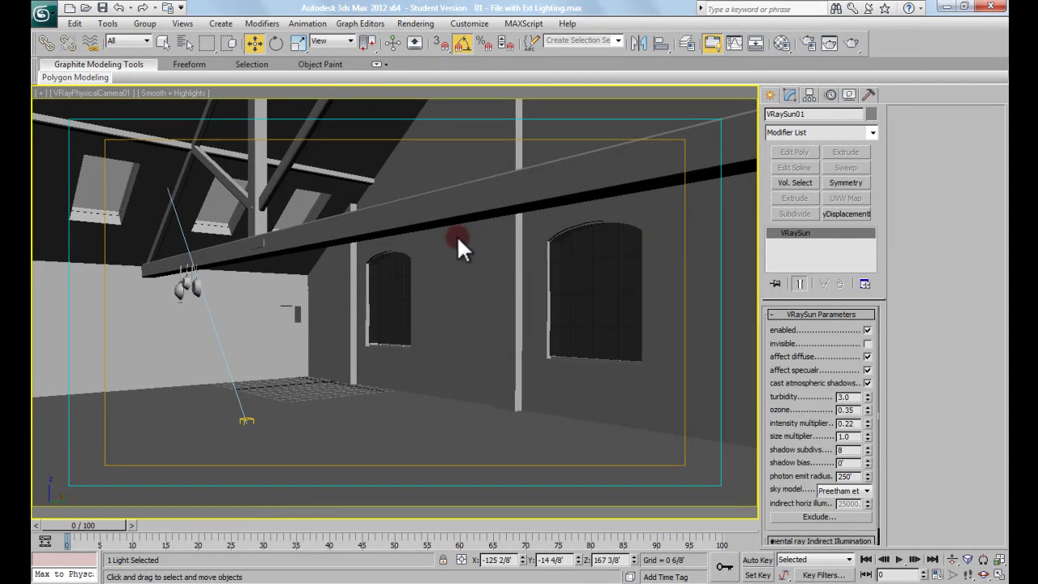
left_click(812, 40)
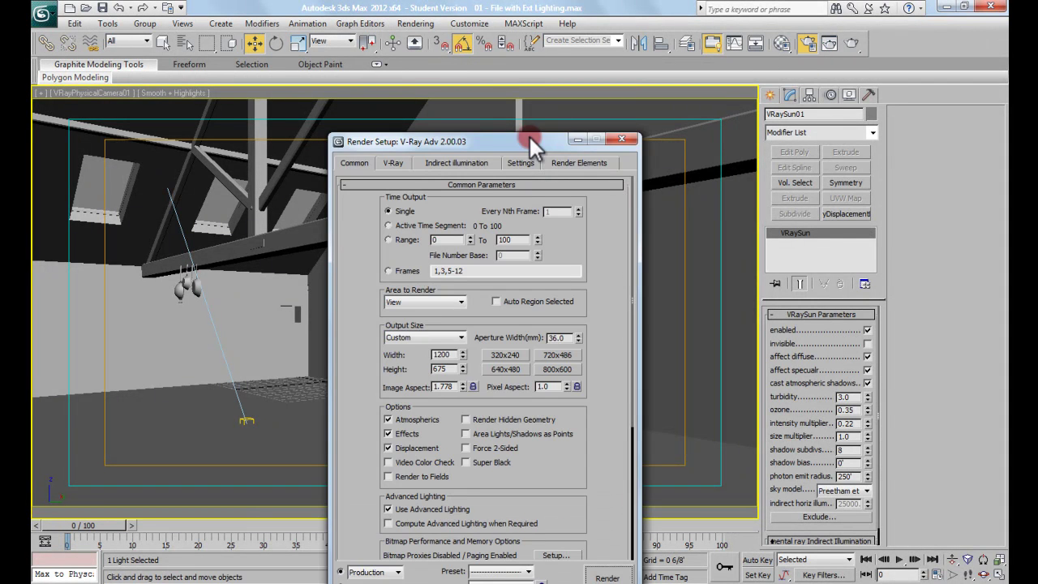
left_click_drag(529, 139, 530, 26)
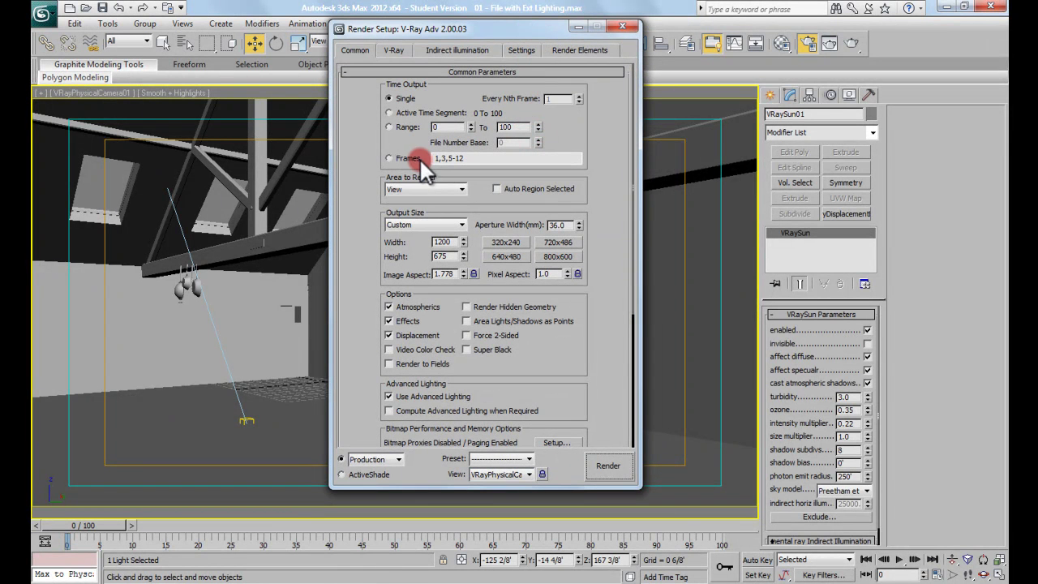